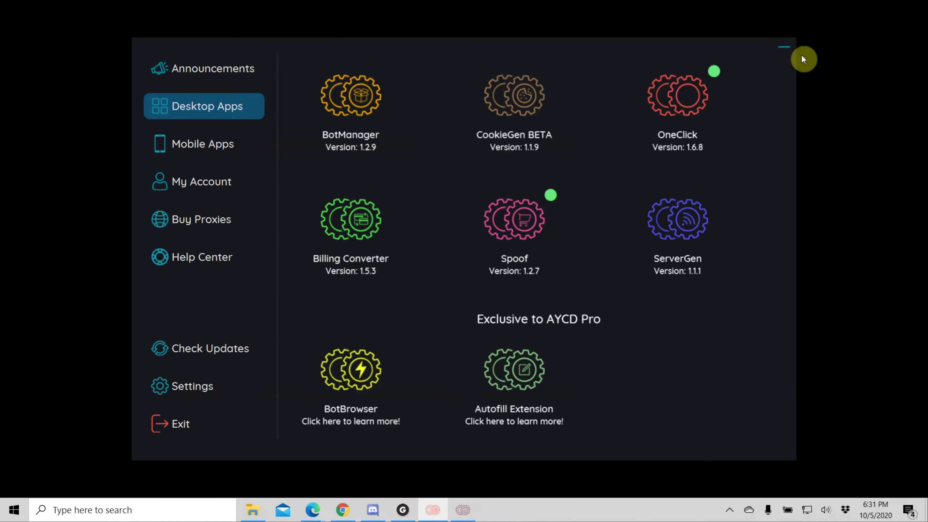
# Step: Bring up OneClick at full size and look through its AutoSolve captcha services and activity sections
pyautogui.click(788, 54)
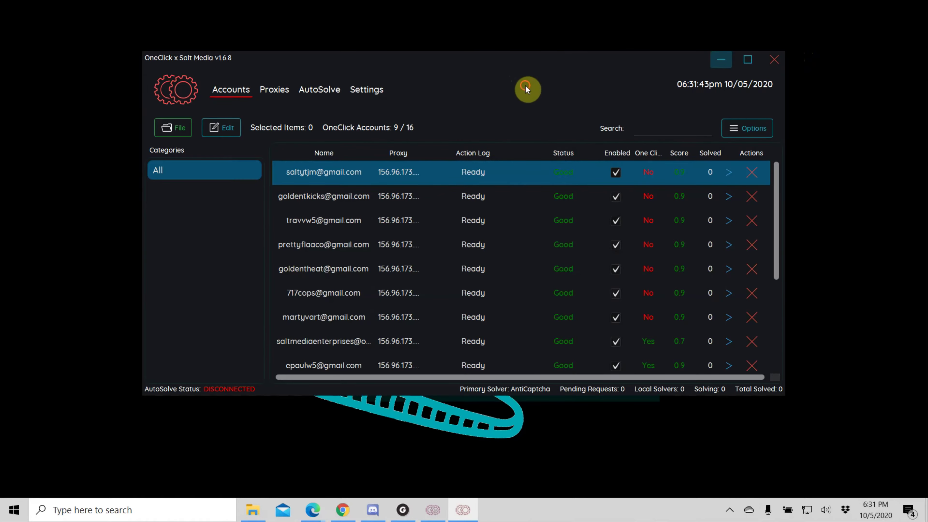
pyautogui.doubleClick(214, 114)
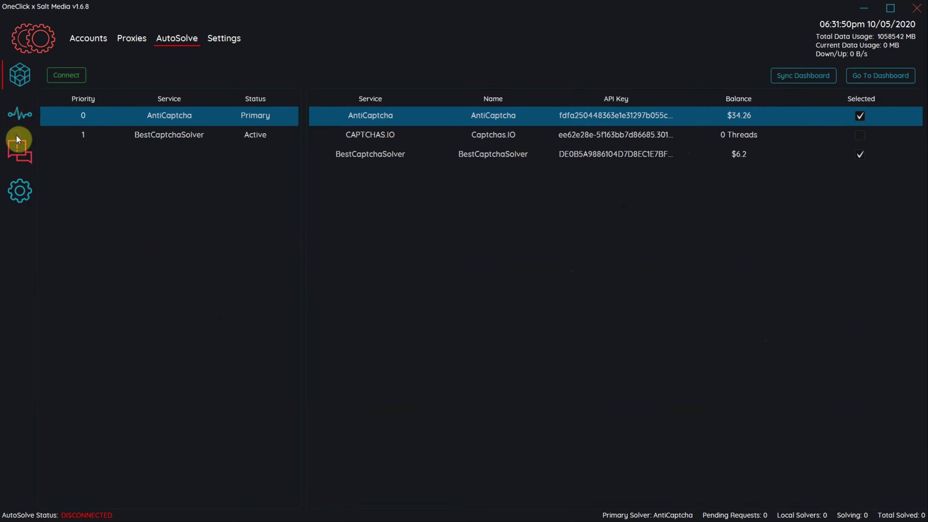
pyautogui.click(20, 160)
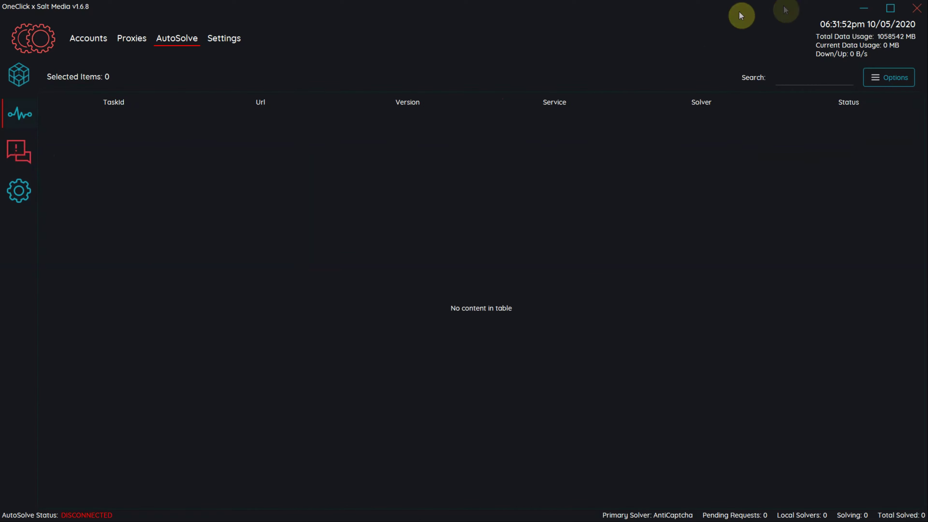
# Step: Switch to Discord and read the aycd-toolbox channel of the Salt Media server for the subscription details
pyautogui.click(866, 9)
pyautogui.click(374, 510)
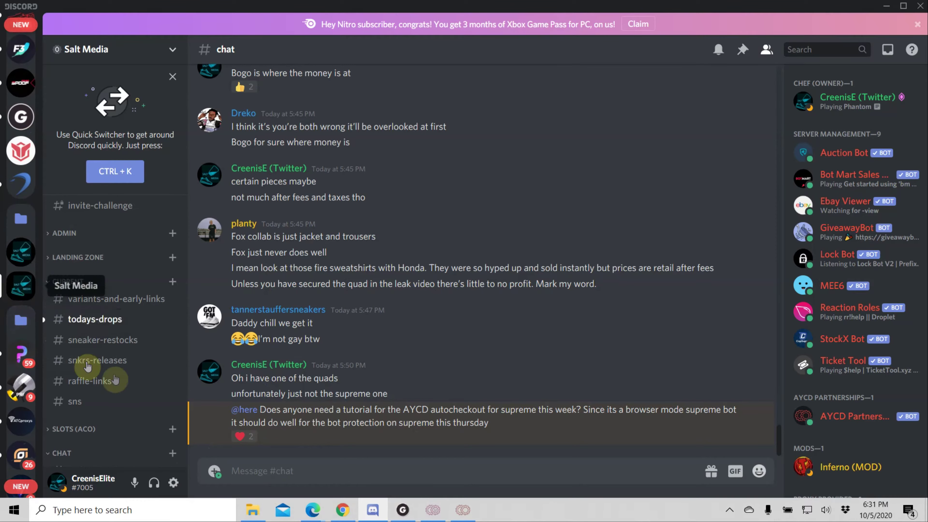
pyautogui.scroll(-15, 118, 382)
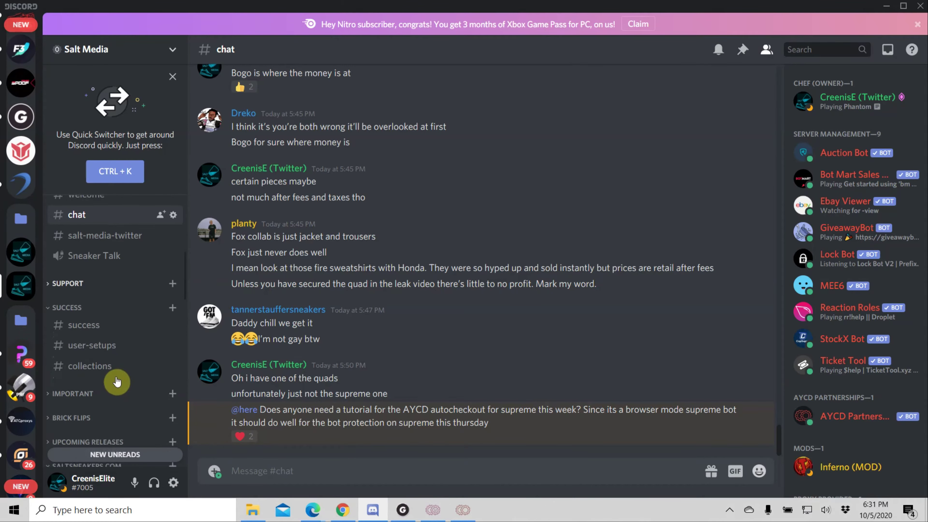
pyautogui.click(97, 287)
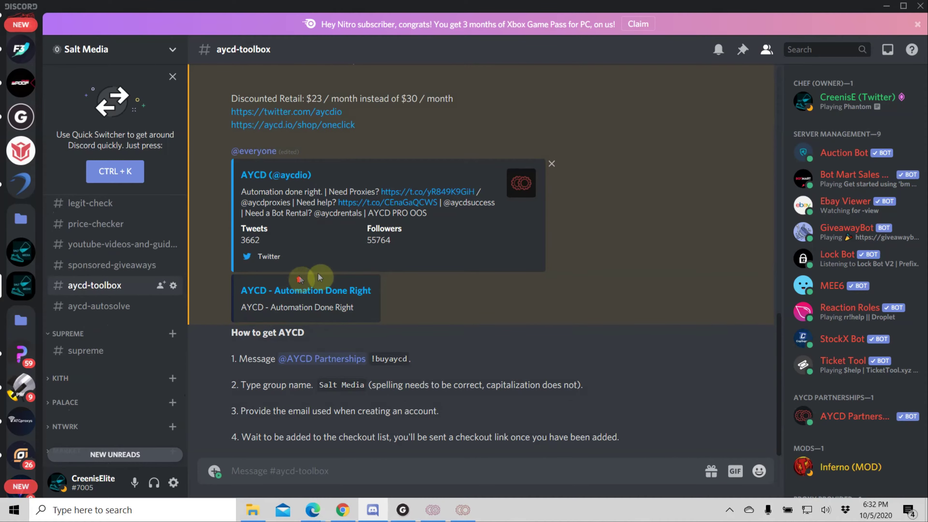
pyautogui.scroll(10, 300, 278)
pyautogui.scroll(-10, 300, 243)
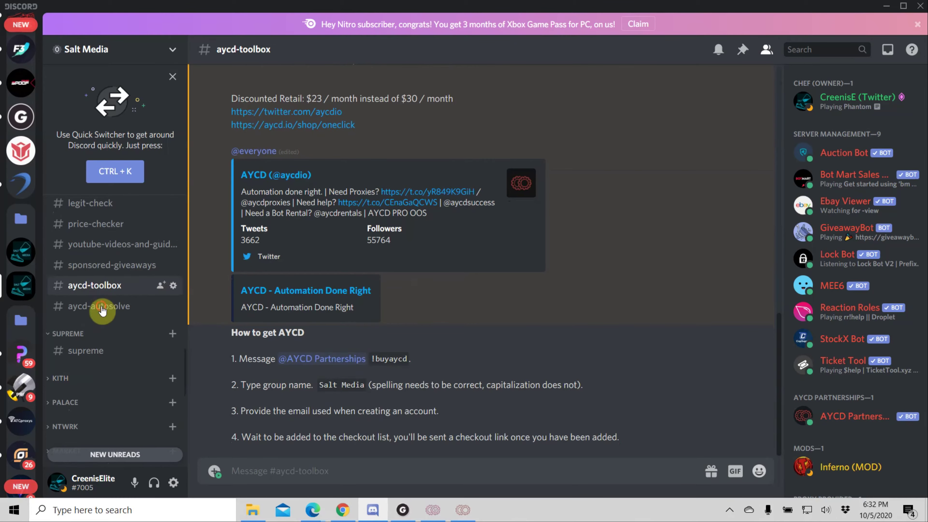
# Step: Read the AutoSolve partnership post in the aycd-autosolve channel and return to the aycd-toolbox channel
pyautogui.click(97, 307)
pyautogui.scroll(1, 353, 240)
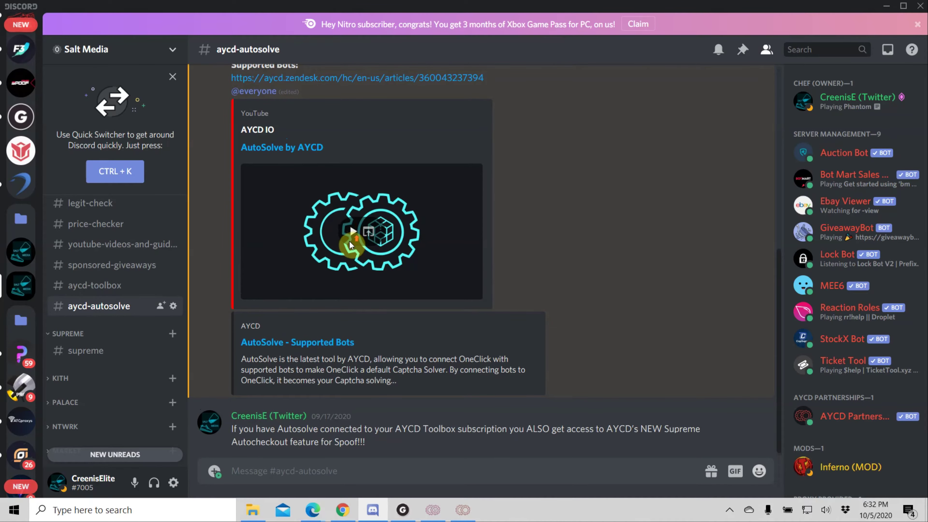
pyautogui.scroll(8, 350, 244)
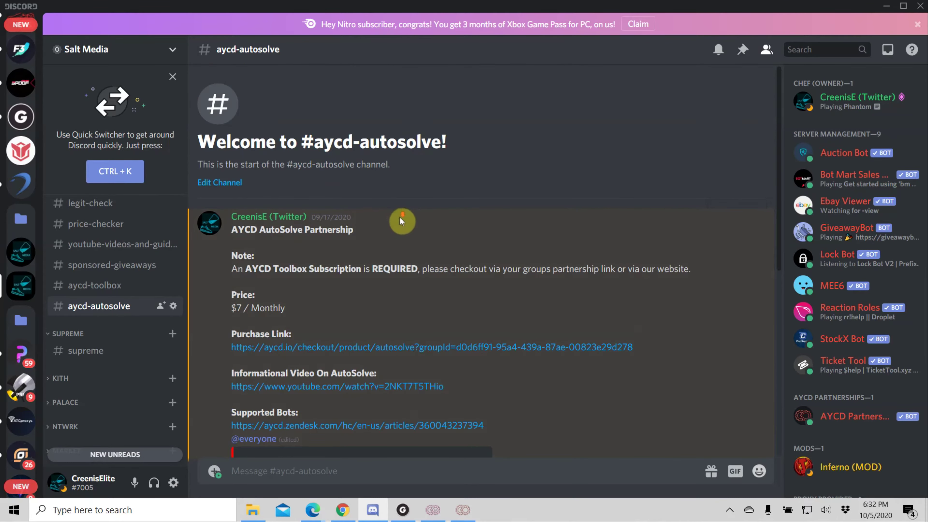
pyautogui.scroll(-10, 402, 221)
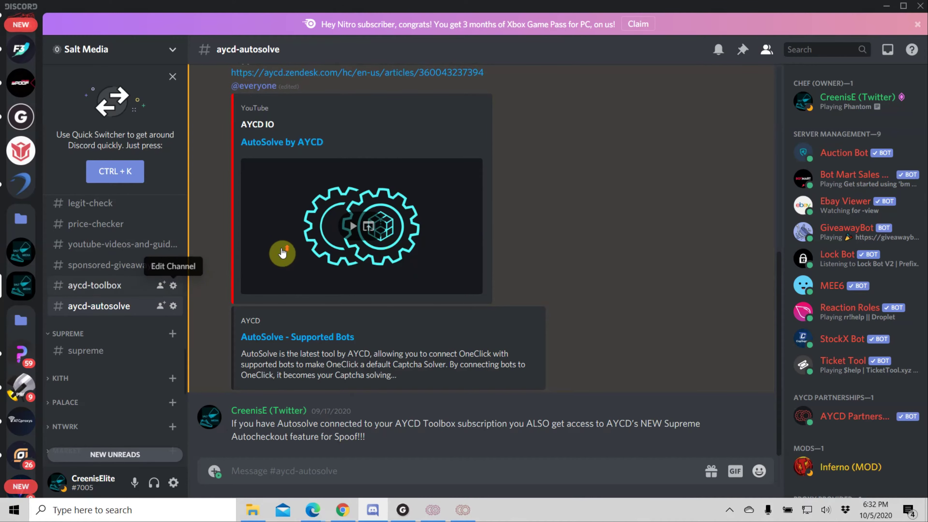
pyautogui.scroll(5, 283, 252)
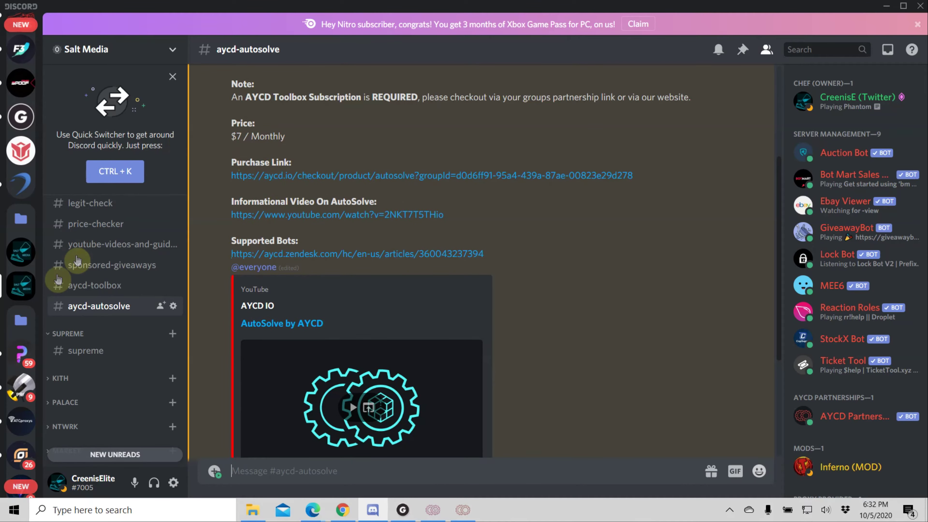
pyautogui.click(73, 285)
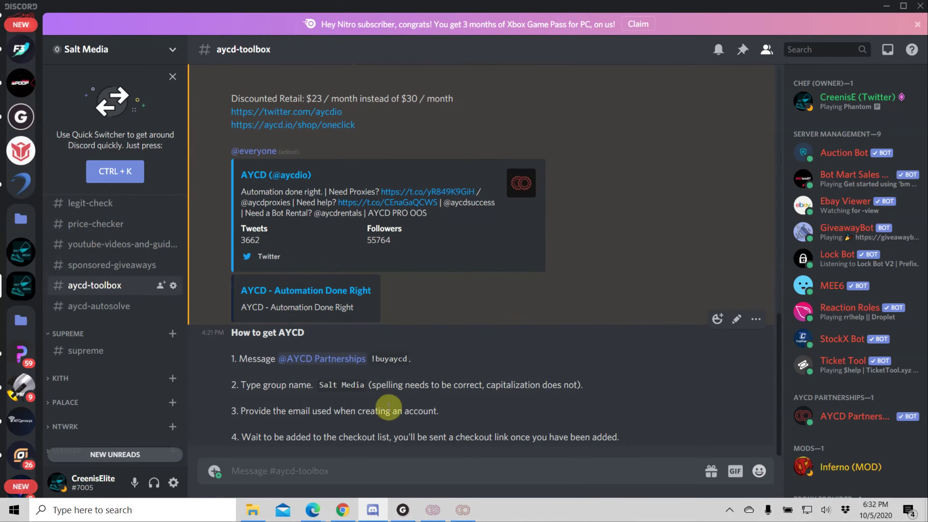
# Step: Switch back to OneClick and look over its general settings
pyautogui.click(887, 7)
pyautogui.click(461, 511)
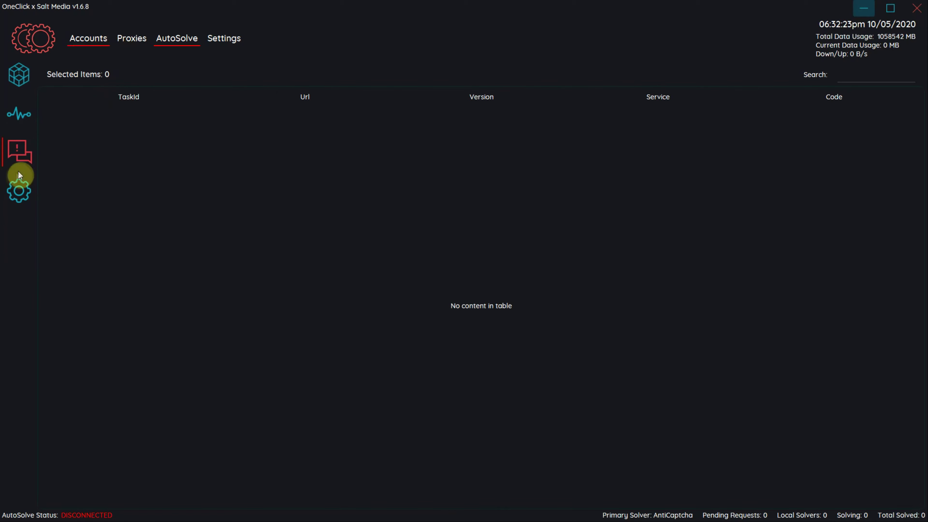
pyautogui.click(88, 39)
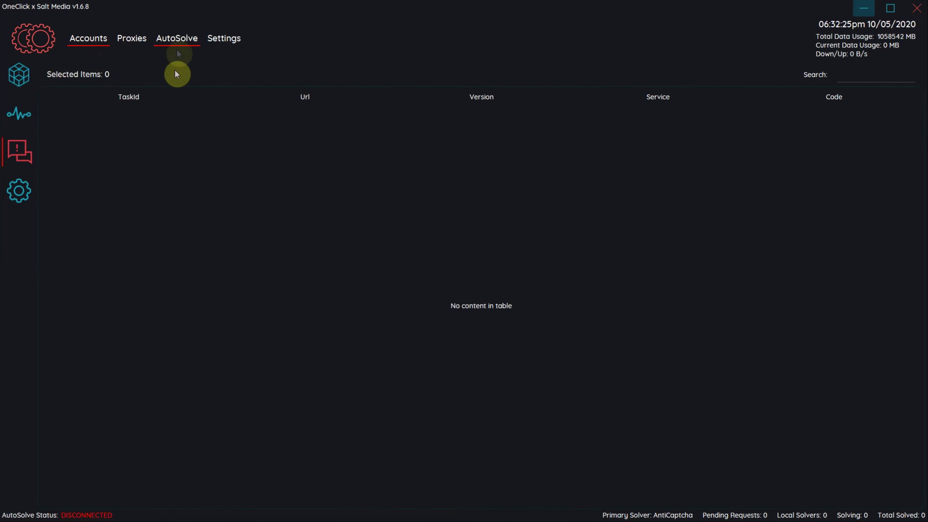
pyautogui.click(176, 39)
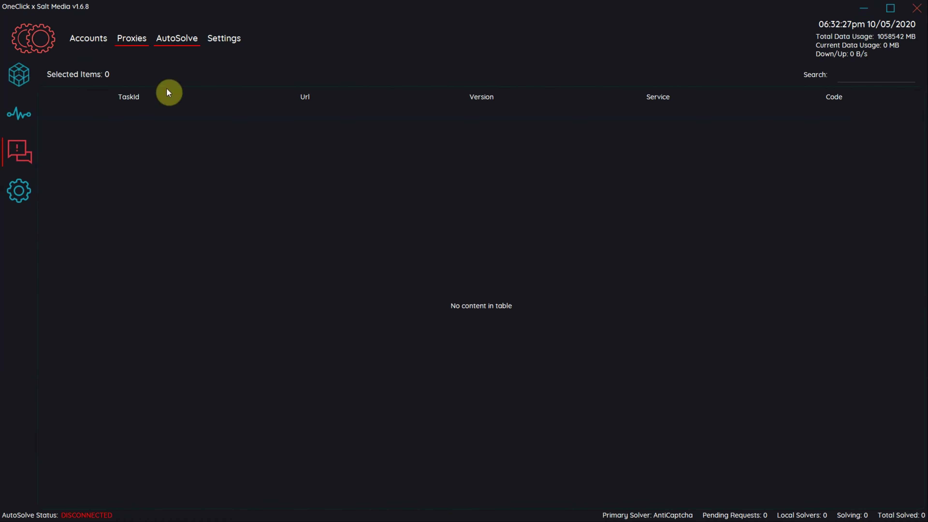
pyautogui.click(241, 46)
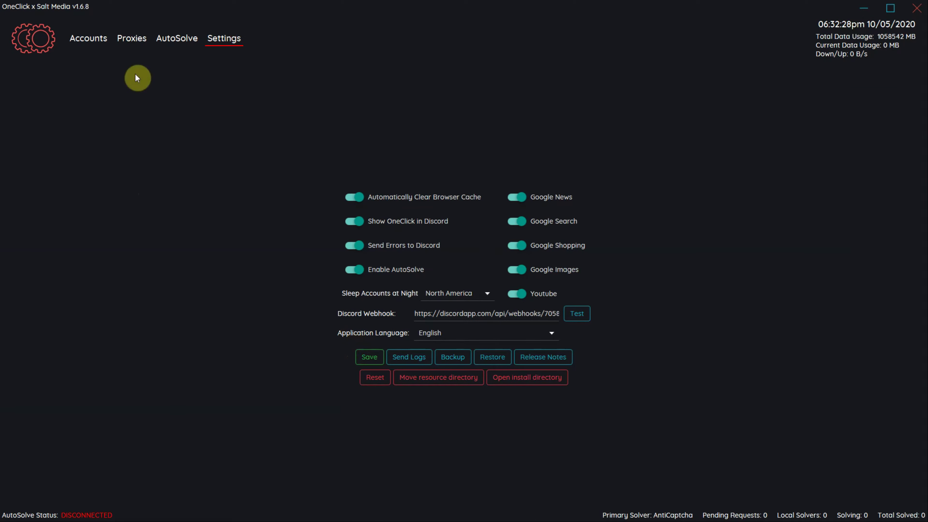
# Step: Configure AutoSolve for the first four accounts marked Yes for One Click as Normal Solver, skipping automatic Google account login verification
pyautogui.click(79, 39)
pyautogui.click(492, 243)
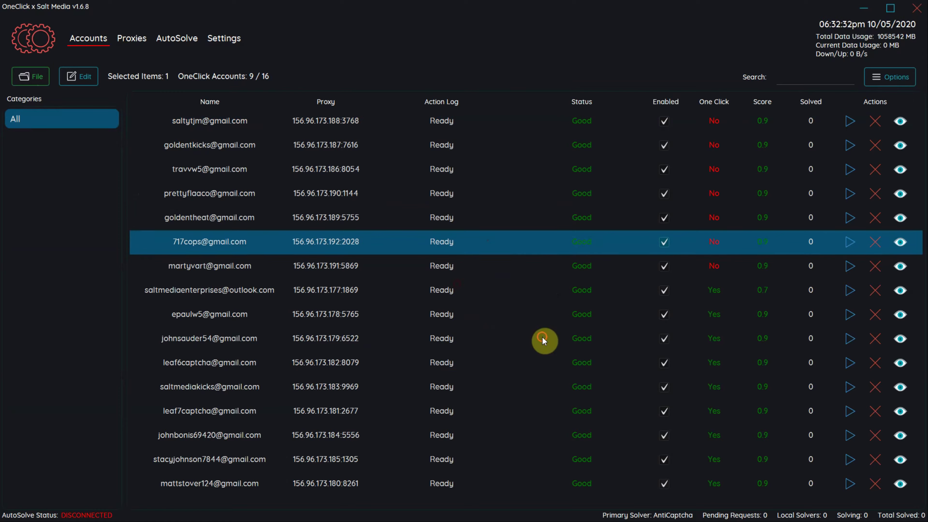
pyautogui.click(728, 325)
pyautogui.moveTo(705, 292); pyautogui.dragTo(650, 340)
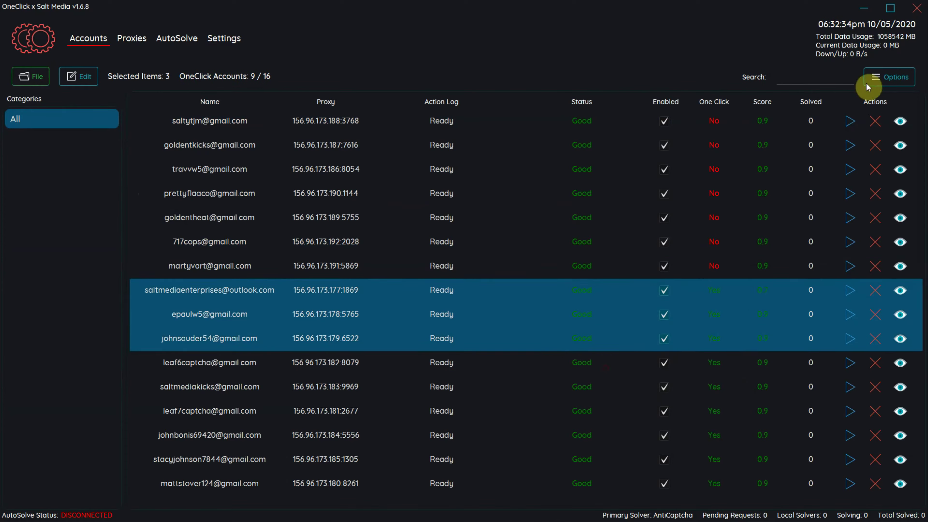
pyautogui.moveTo(838, 219)
pyautogui.click(745, 215)
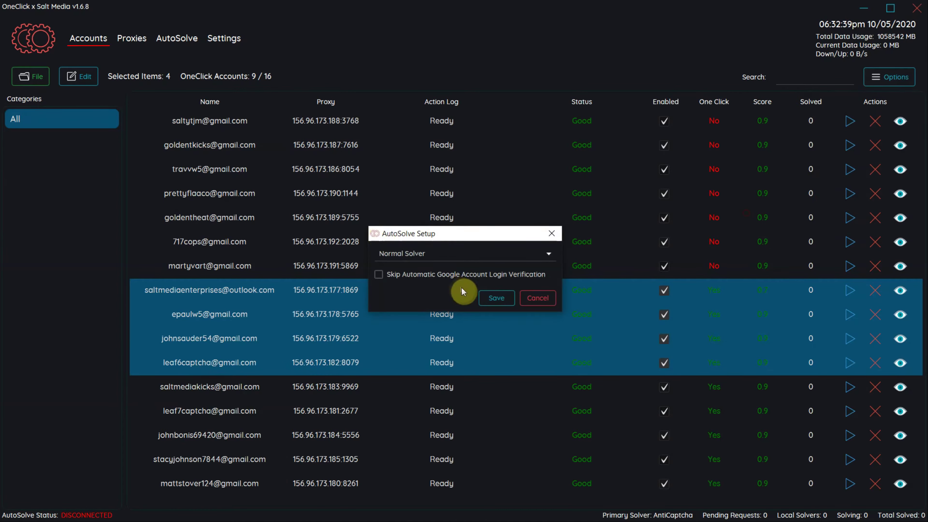
pyautogui.click(471, 274)
pyautogui.click(495, 297)
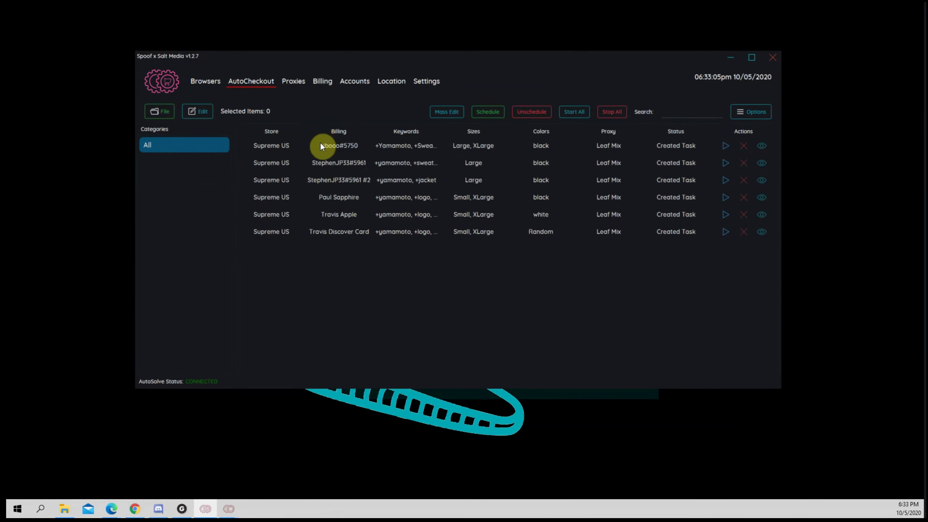
# Step: In Spoof, delete all six existing Supreme US tasks from AutoCheckout
pyautogui.moveTo(646, 66); pyautogui.dragTo(595, 72)
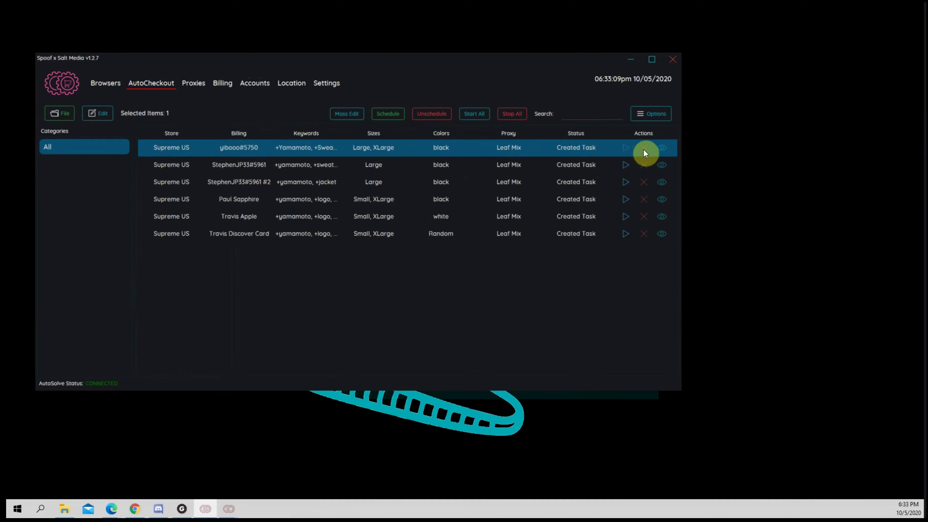
pyautogui.keyDown('ctrl'); pyautogui.click(524, 164); pyautogui.keyUp('ctrl')
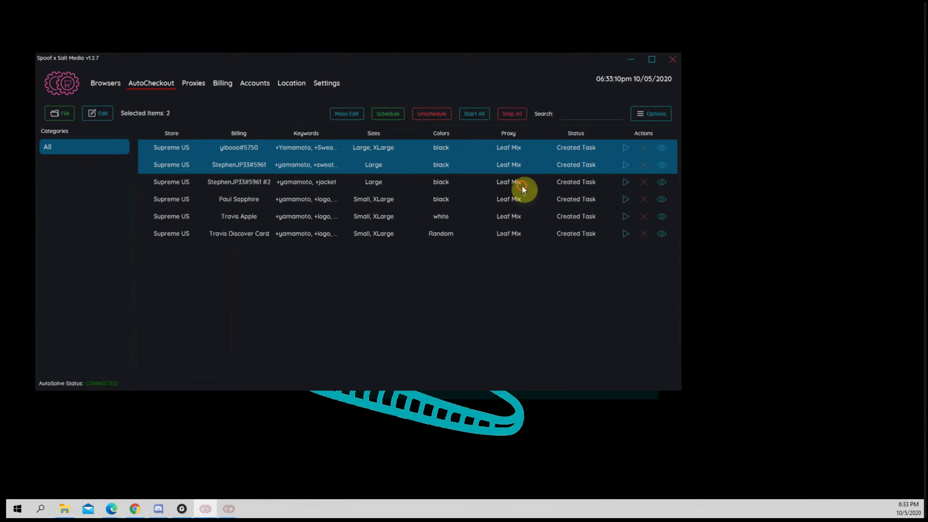
pyautogui.keyDown('shift'); pyautogui.click(527, 207); pyautogui.keyUp('shift')
pyautogui.click(654, 115)
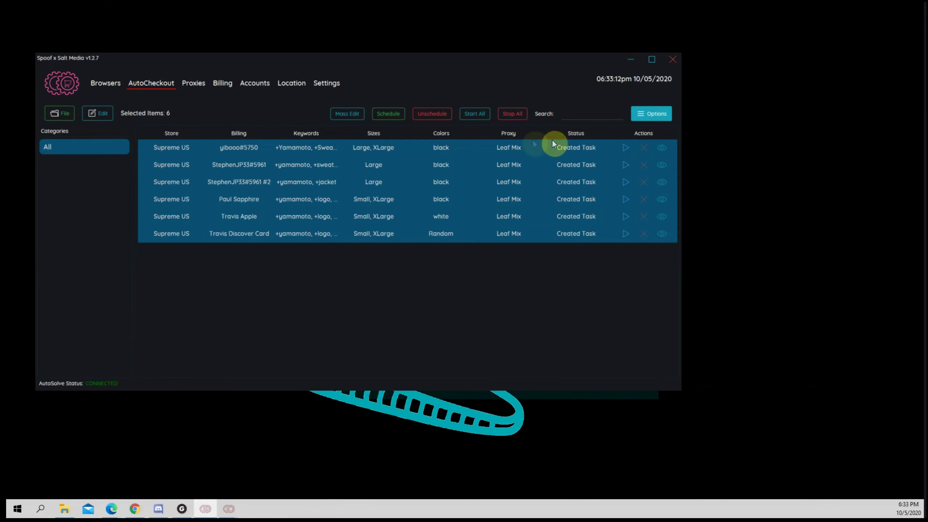
pyautogui.rightClick(176, 151)
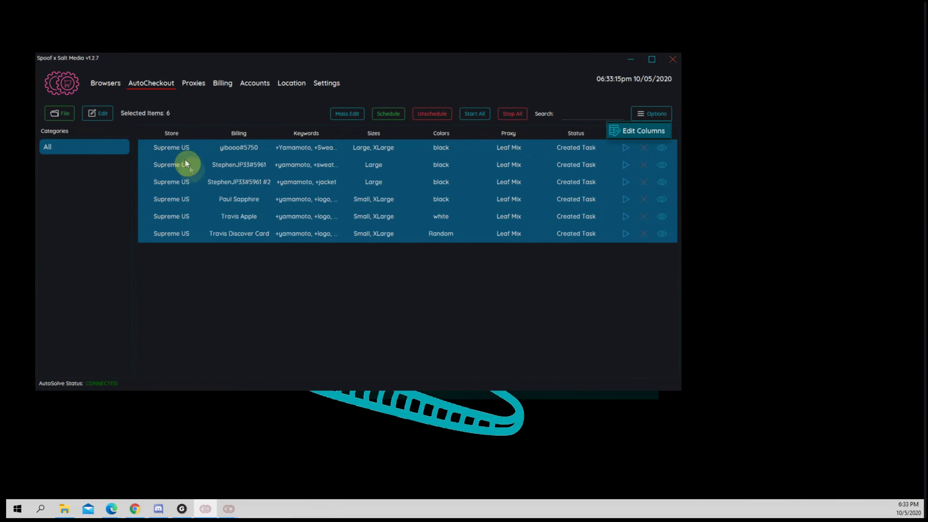
pyautogui.click(97, 113)
pyautogui.moveTo(115, 173)
pyautogui.click(146, 177)
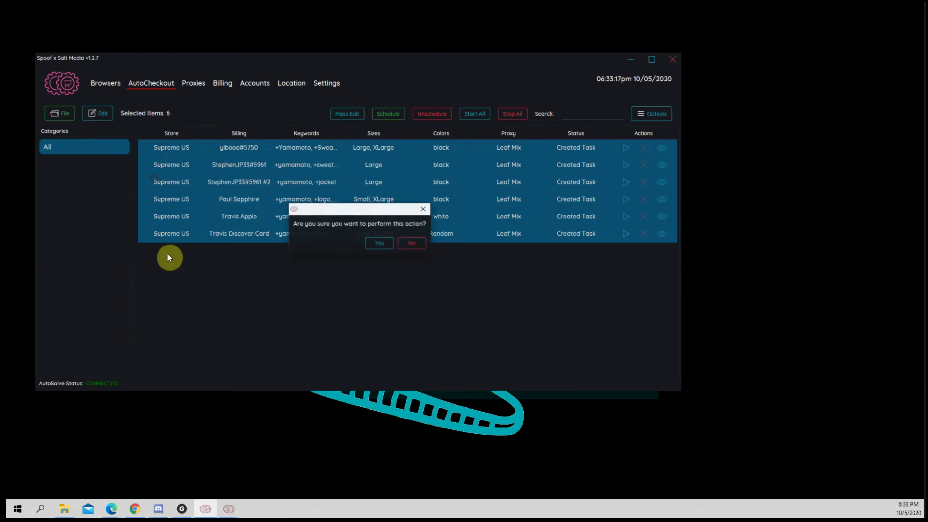
pyautogui.click(376, 242)
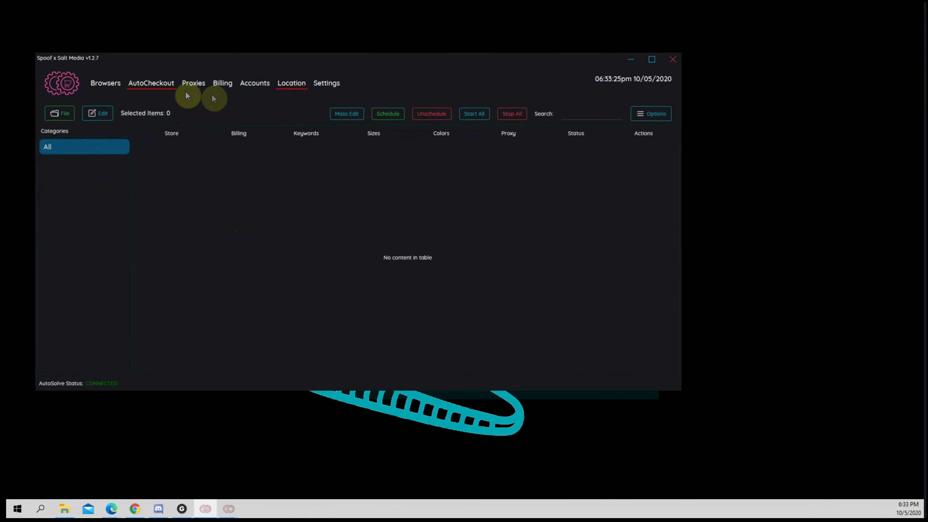
# Step: Display the Leaf Mix proxy category and test the page load time of its first proxy
pyautogui.click(193, 85)
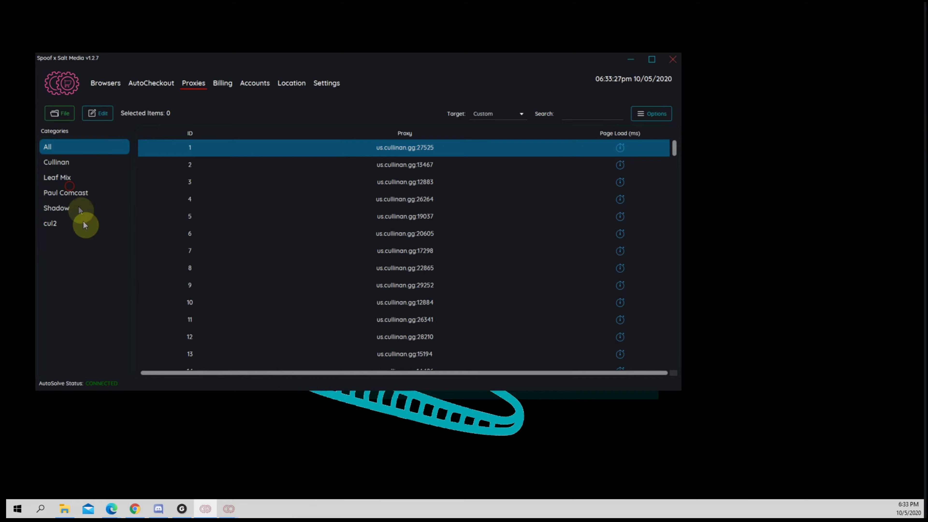
pyautogui.click(71, 191)
pyautogui.click(73, 151)
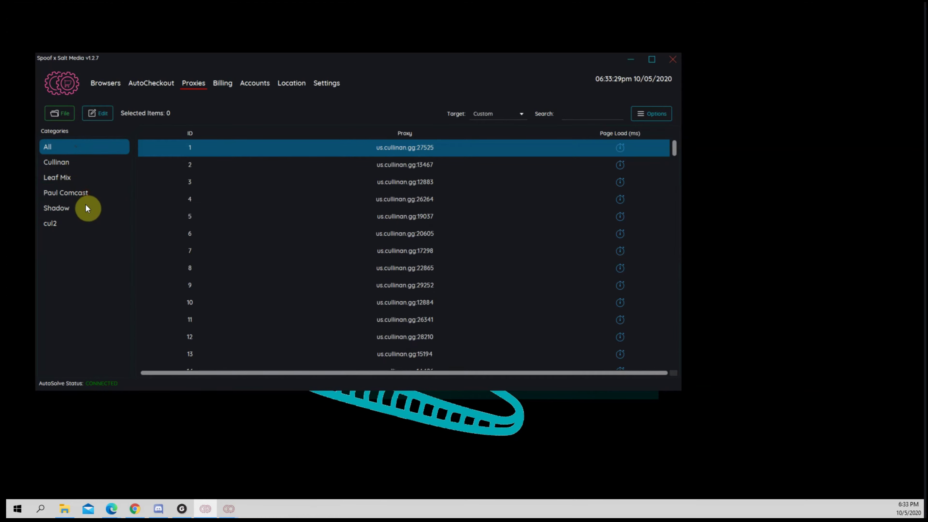
pyautogui.click(85, 182)
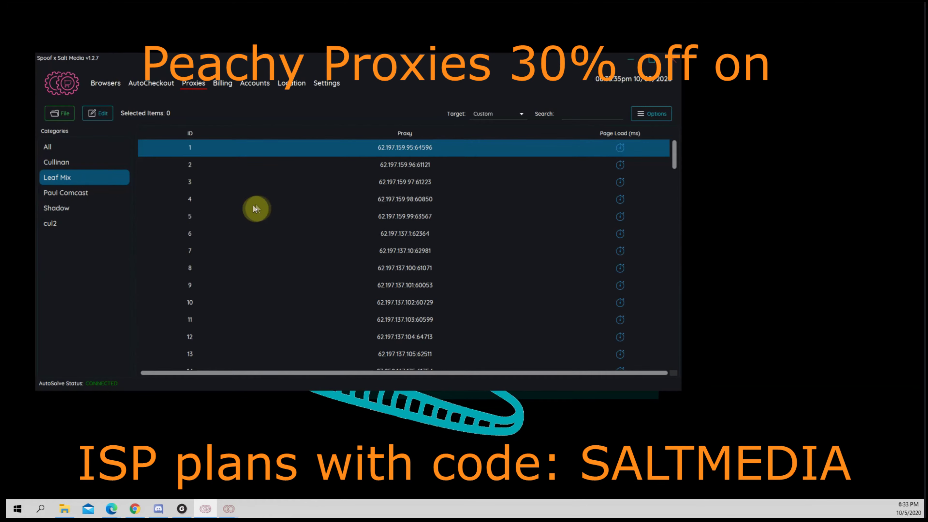
pyautogui.click(622, 153)
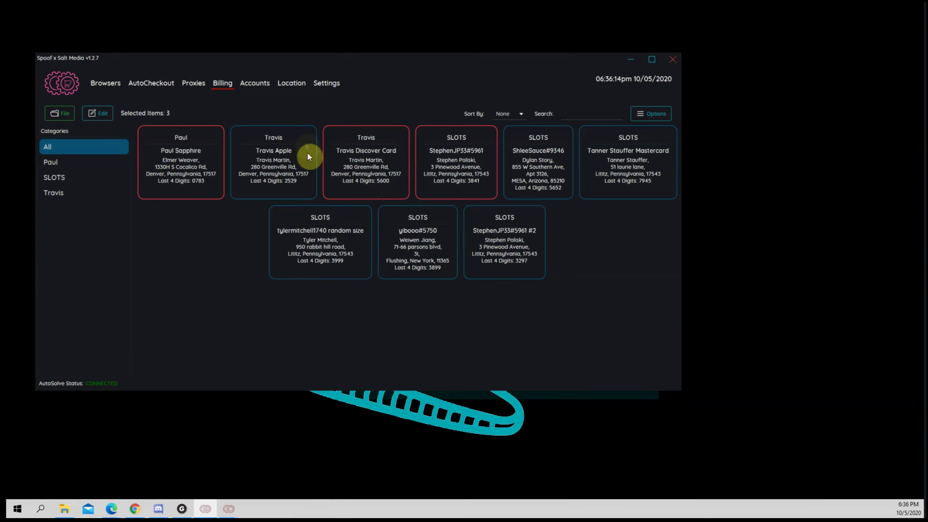
# Step: Look at the saved store accounts and the location section
pyautogui.click(251, 91)
pyautogui.click(287, 84)
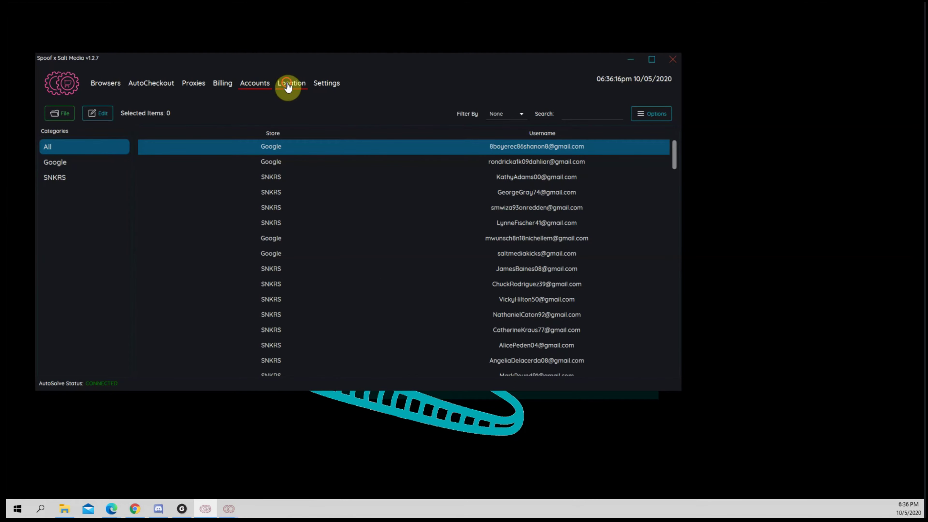
pyautogui.click(250, 89)
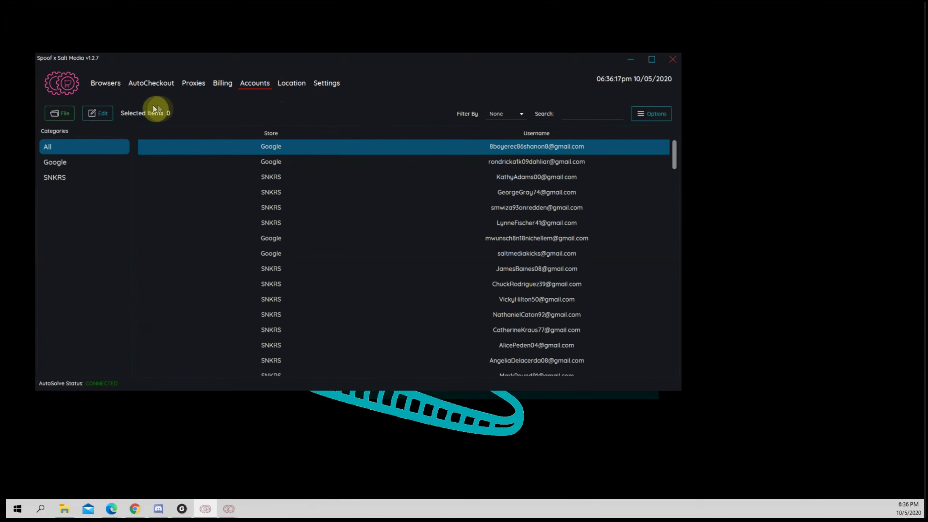
# Step: Start creating new AutoCheckout tasks with Supreme US as the store
pyautogui.click(155, 89)
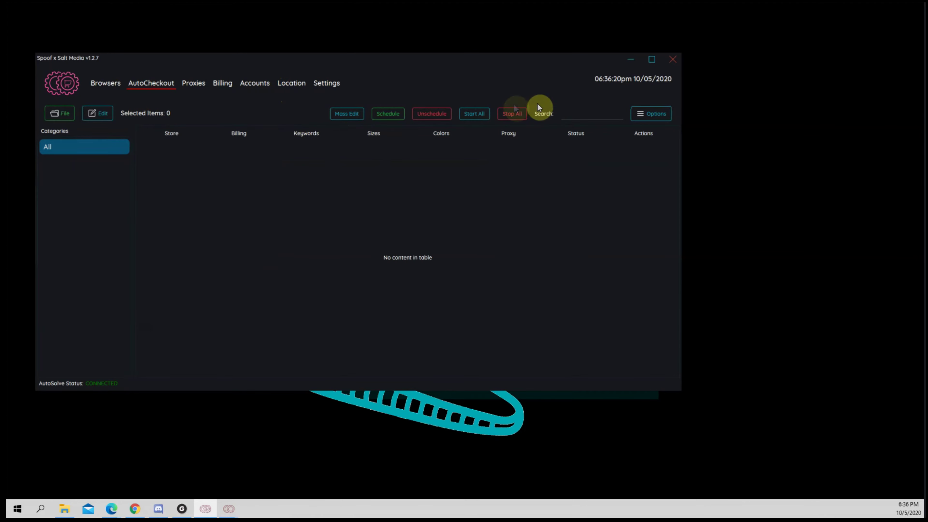
pyautogui.click(652, 115)
pyautogui.click(408, 151)
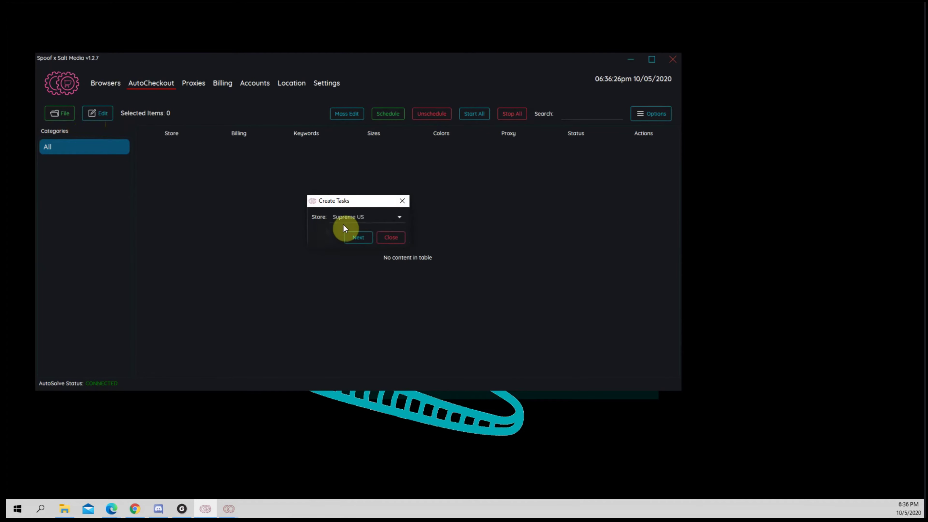
pyautogui.click(398, 221)
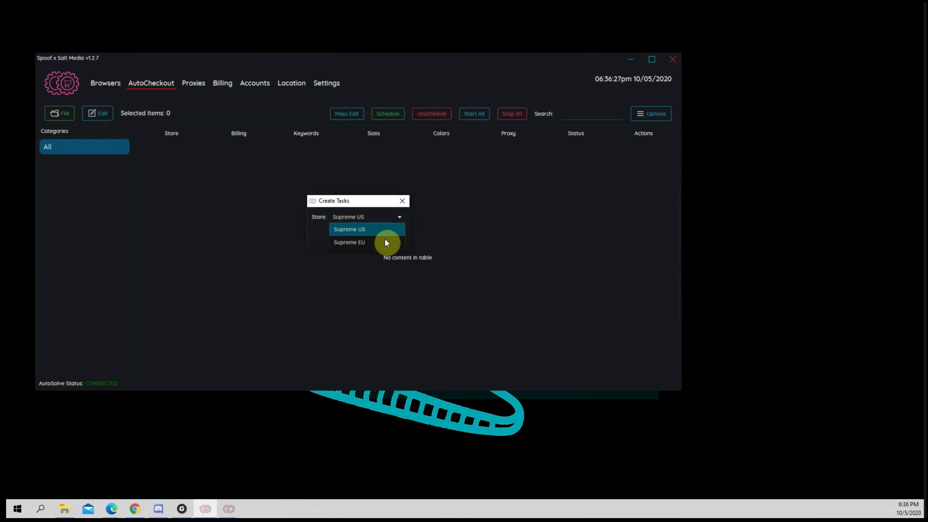
pyautogui.click(383, 241)
pyautogui.click(393, 226)
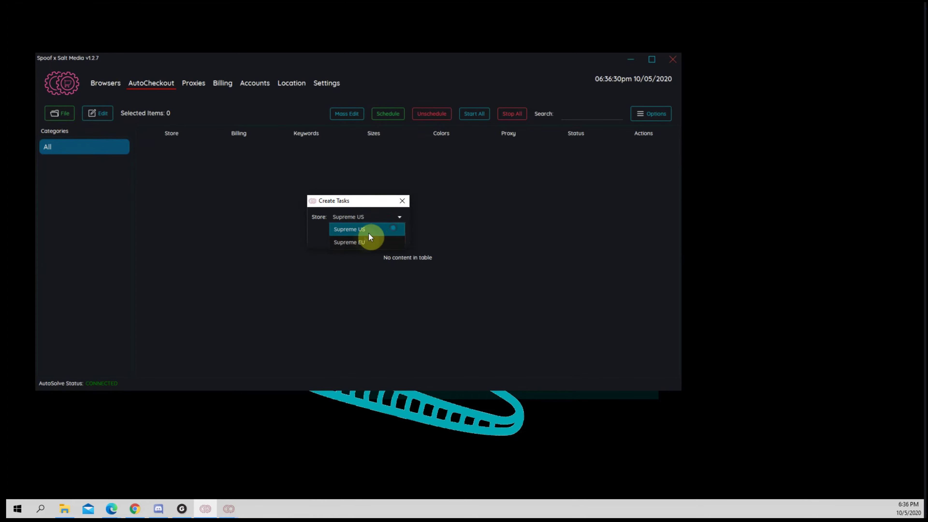
pyautogui.click(366, 242)
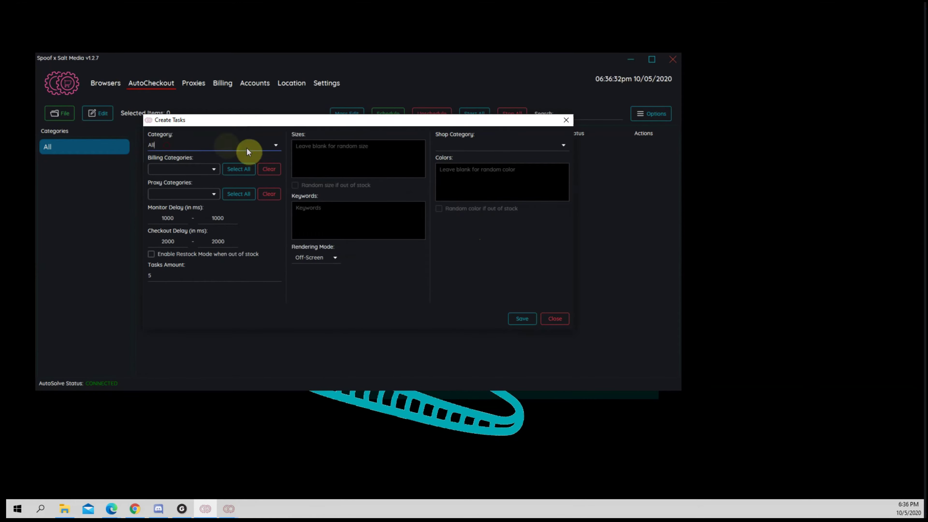
# Step: Assign the new tasks to a category named Bogo
pyautogui.click(276, 148)
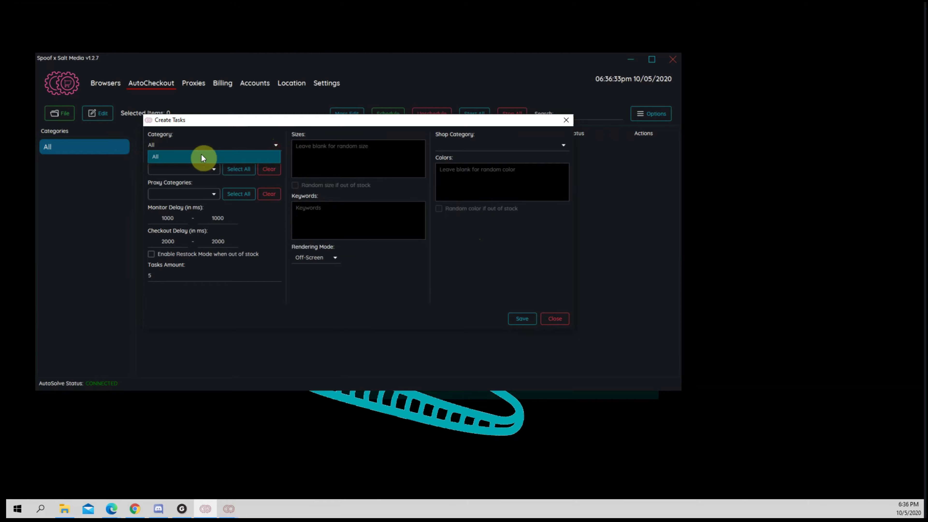
pyautogui.click(228, 157)
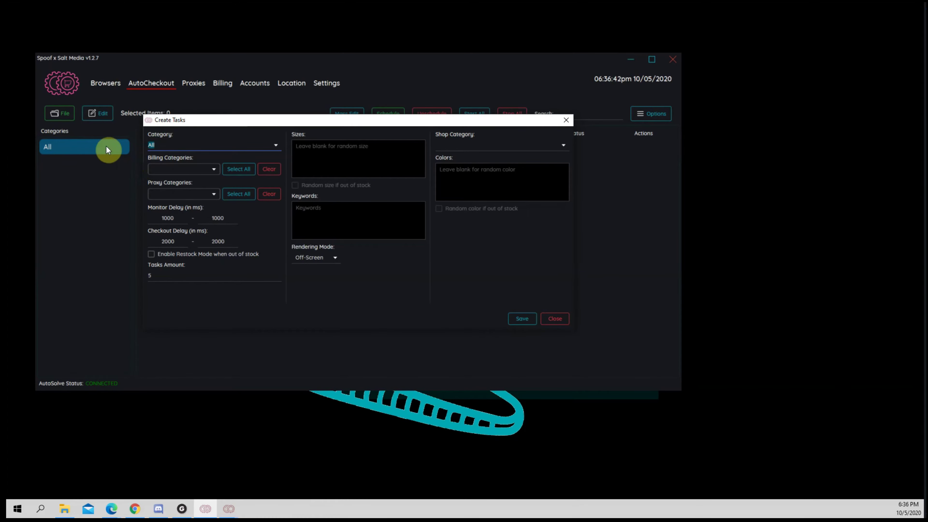
pyautogui.write('Bogo')
# Step: Choose the first and third billing categories and the Leaf Mix proxy category for the new tasks
pyautogui.click(179, 171)
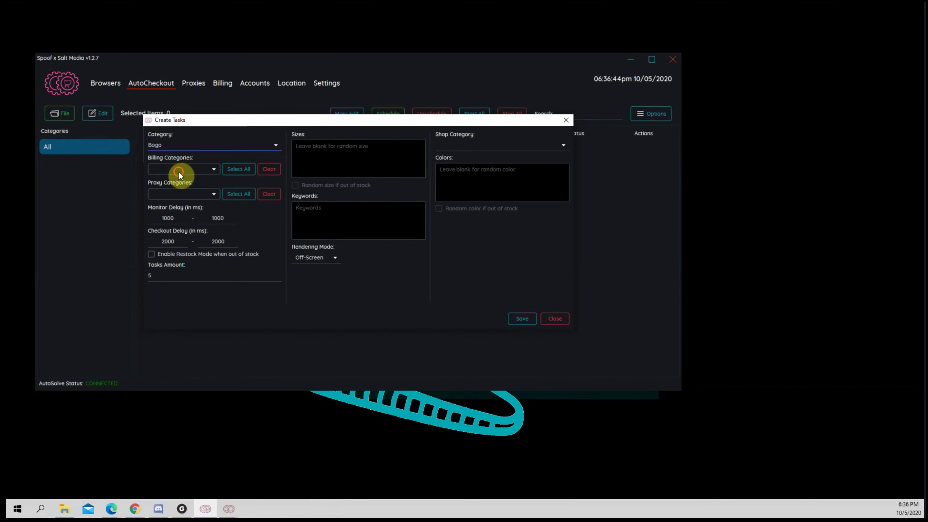
pyautogui.click(189, 182)
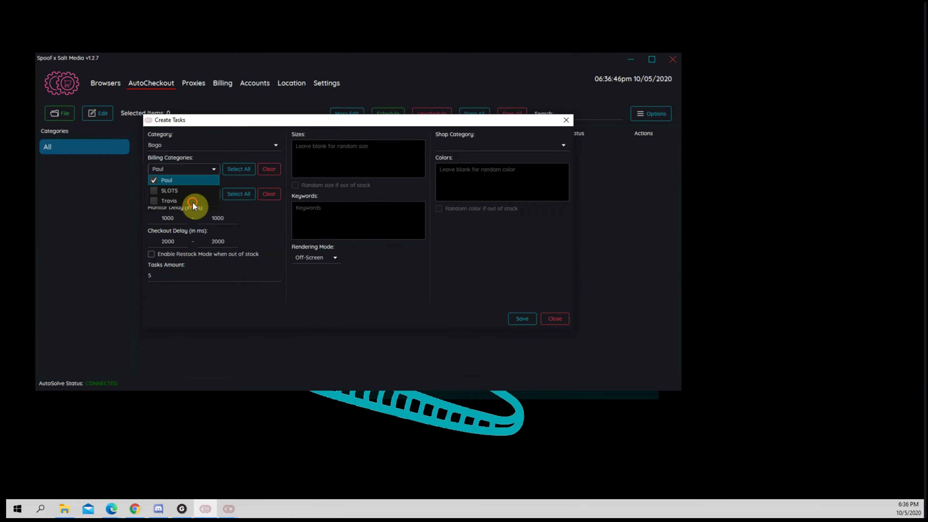
pyautogui.click(193, 203)
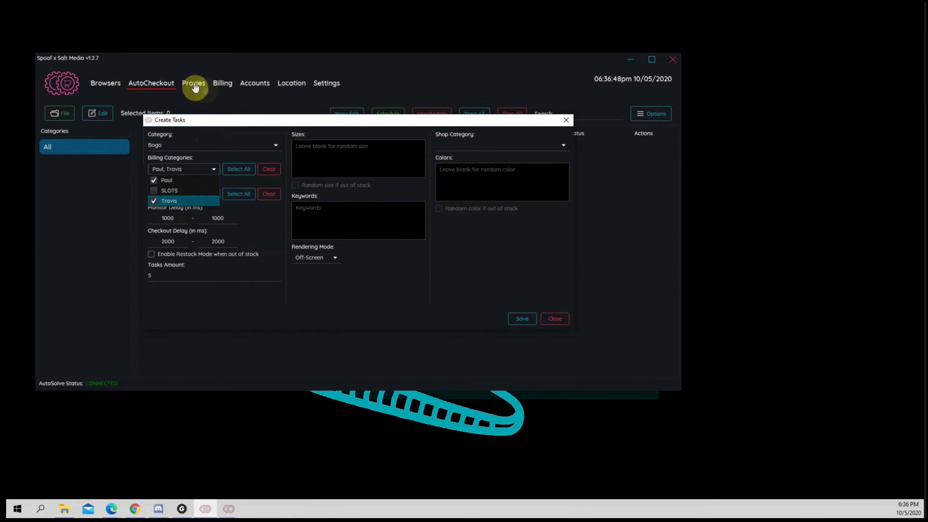
pyautogui.click(204, 120)
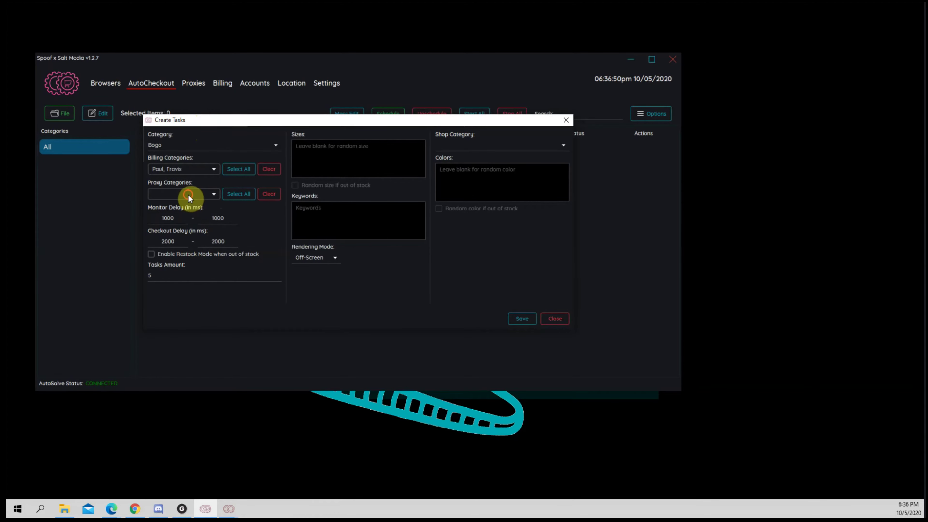
pyautogui.click(197, 213)
pyautogui.click(216, 122)
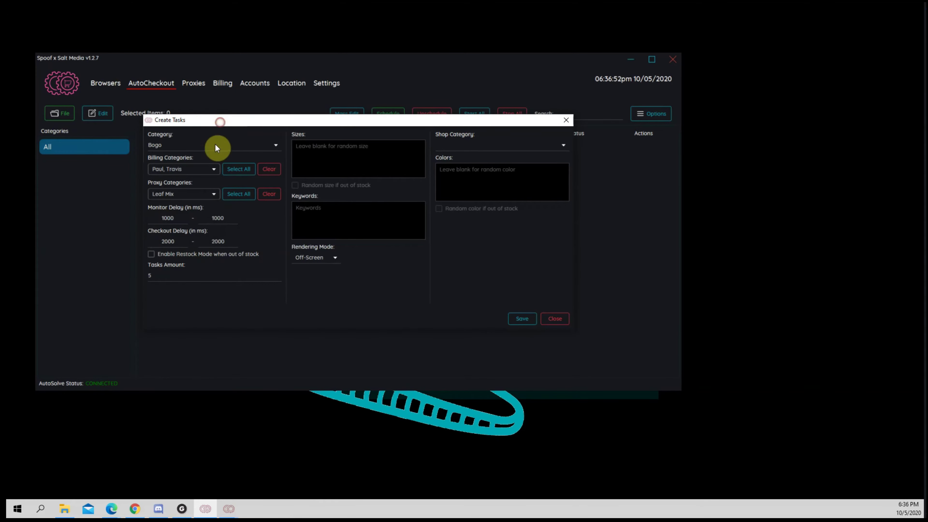
# Step: Set the monitor delay range to 333–450 ms
pyautogui.click(183, 217)
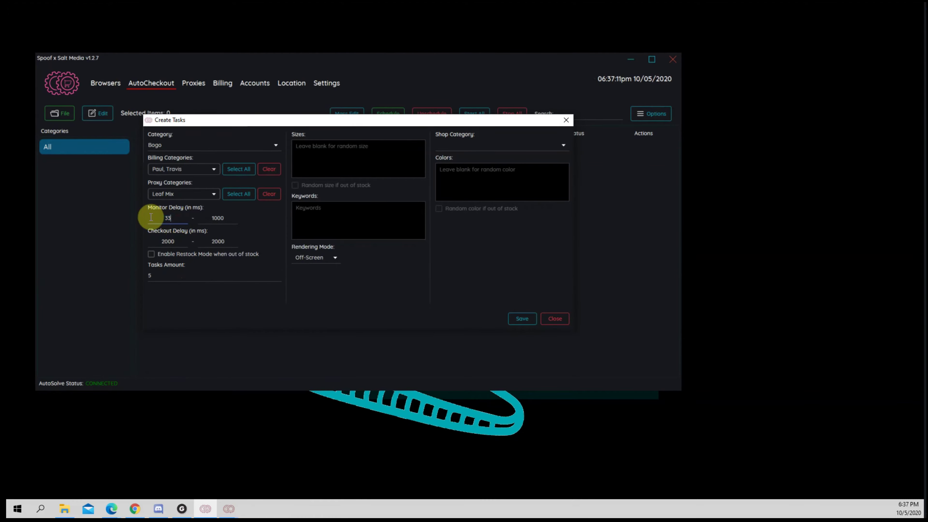
pyautogui.write('3')
pyautogui.moveTo(226, 218); pyautogui.dragTo(176, 208)
pyautogui.write('5')
pyautogui.press('BackSpace')
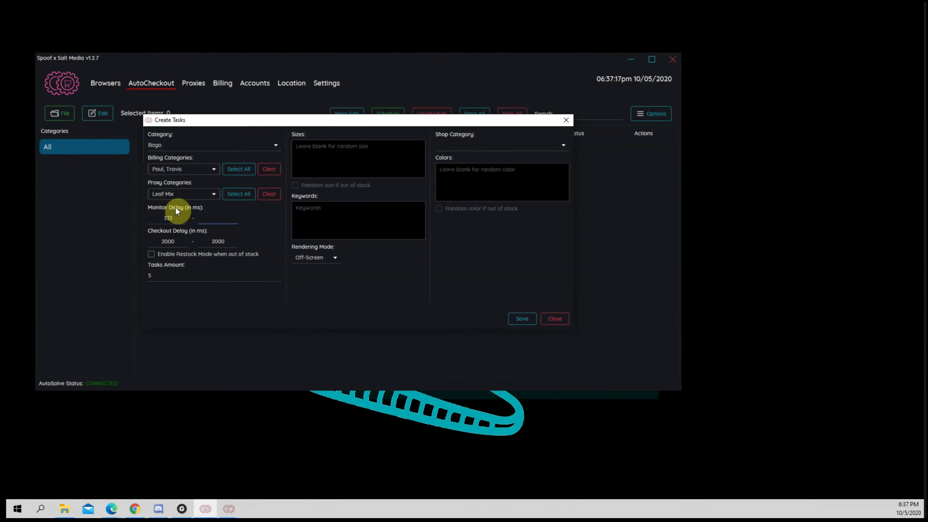
pyautogui.write('450')
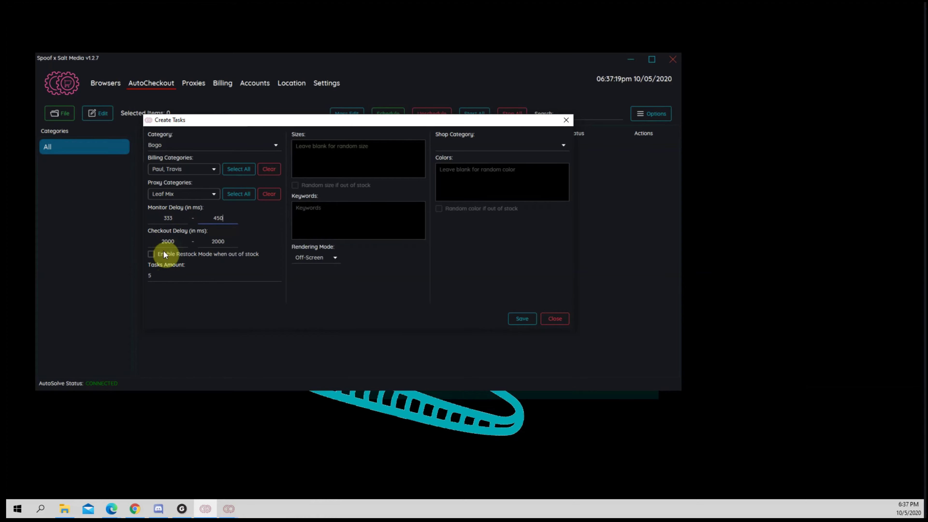
# Step: Set the checkout delay range to 2122–2333 ms
pyautogui.click(168, 242)
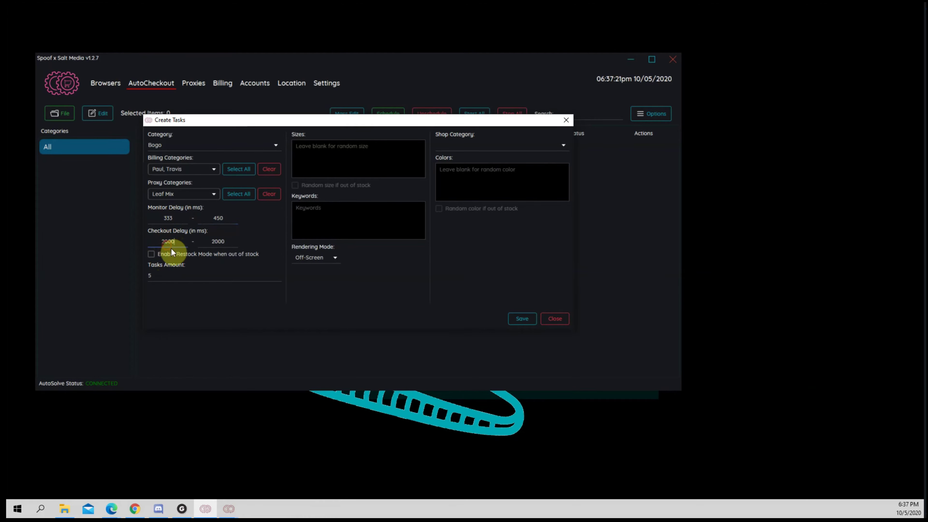
pyautogui.press('BackSpace')
pyautogui.press('BackSpace')
pyautogui.write('122')
pyautogui.moveTo(234, 242); pyautogui.dragTo(215, 242)
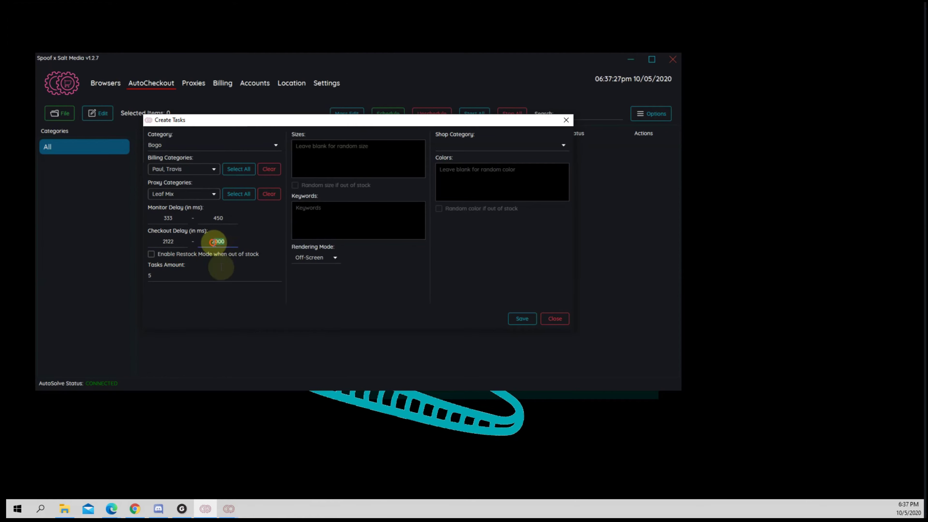
pyautogui.write('333')
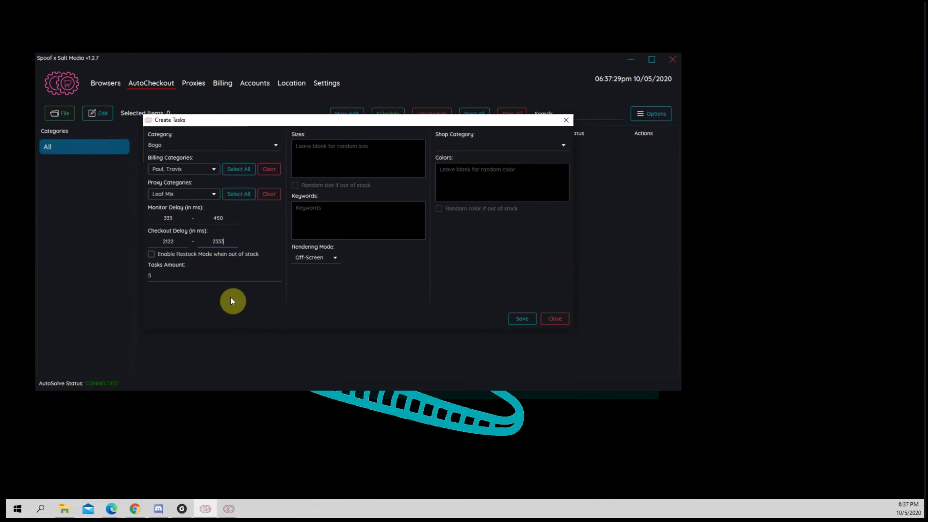
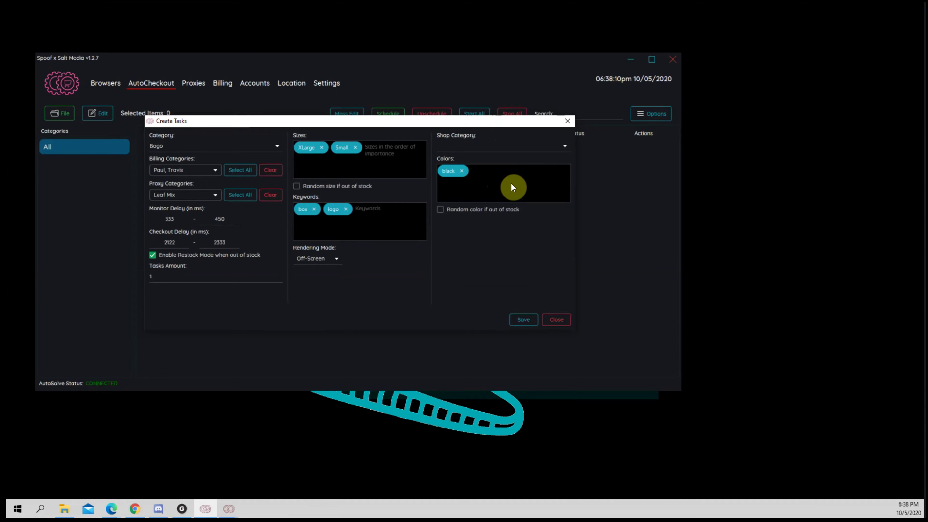
# Step: Add red as the second color and set the shop category to T-Shirts
pyautogui.write('red')
pyautogui.press('Return')
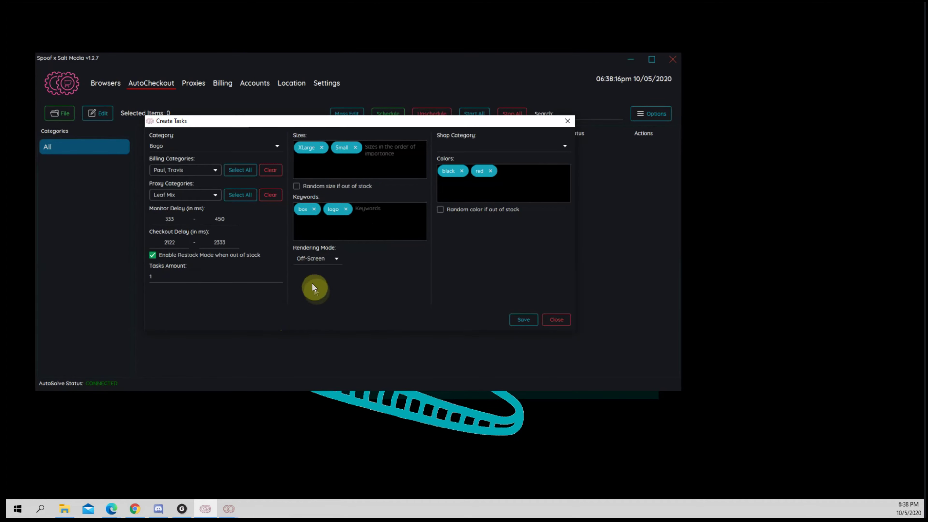
pyautogui.click(567, 150)
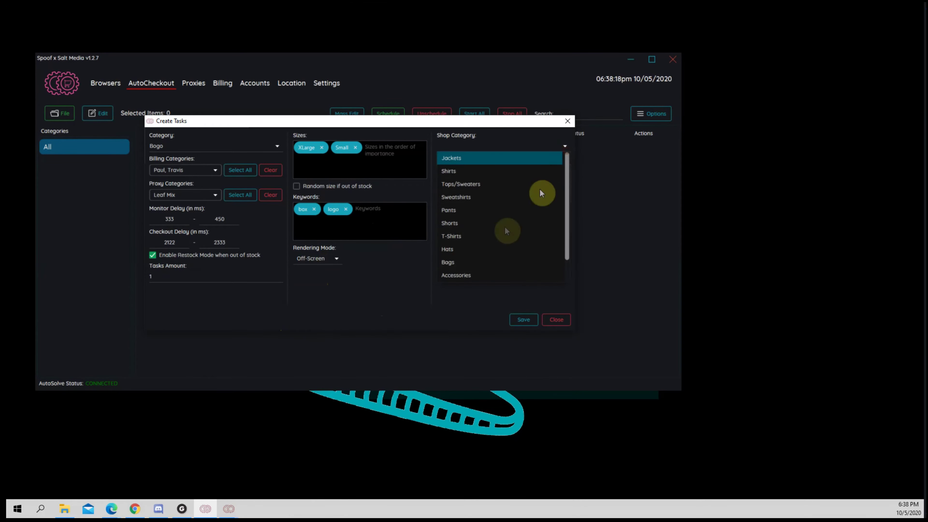
pyautogui.click(479, 231)
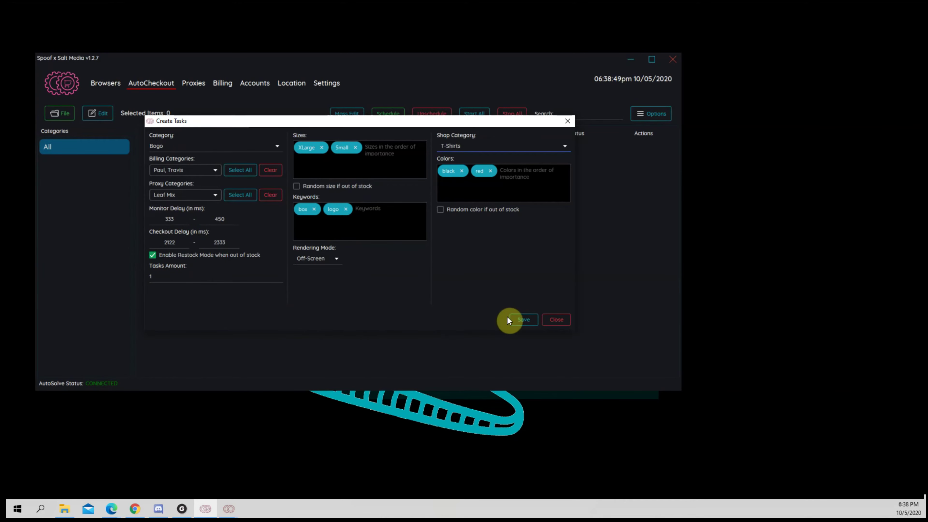
# Step: Save the configured task three times to create three identical tasks, and close task creation
pyautogui.click(521, 320)
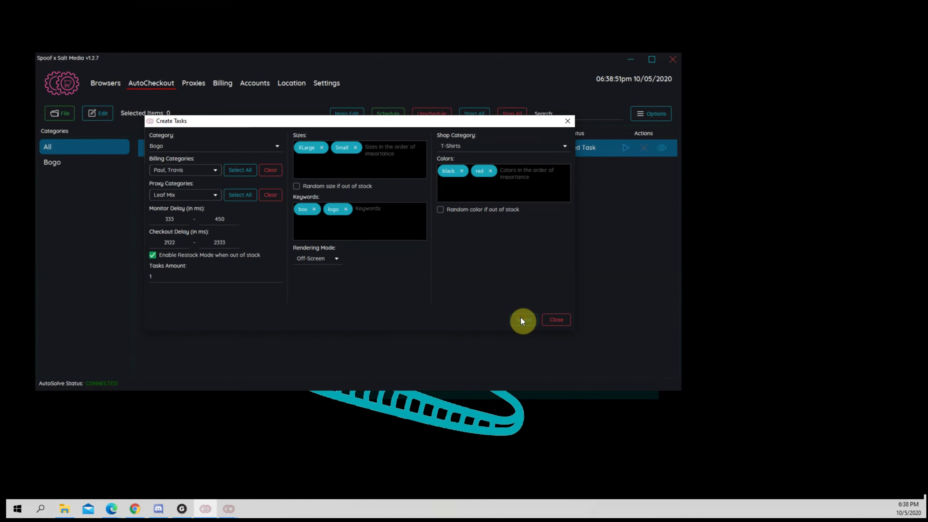
pyautogui.click(522, 318)
pyautogui.click(523, 318)
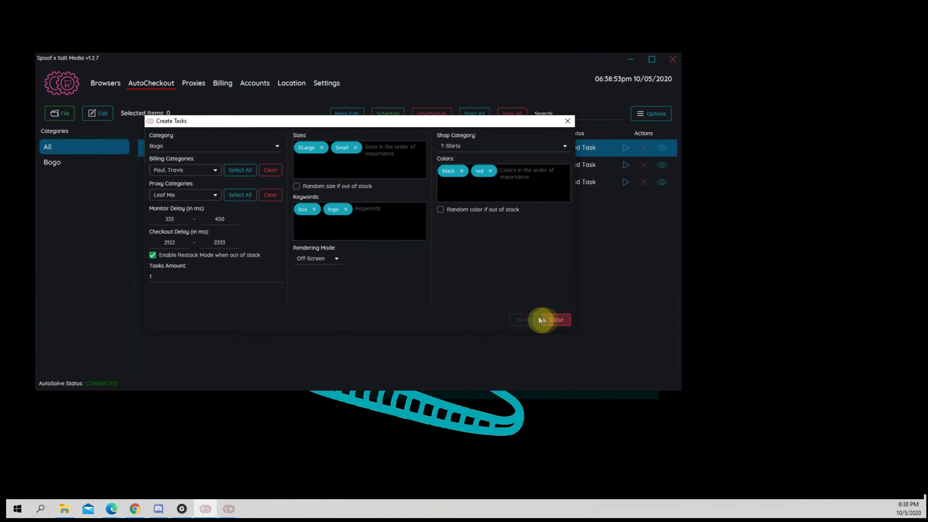
pyautogui.click(542, 317)
# Step: Edit the second task in the list to use the Apple billing profile from the third billing category, and save it
pyautogui.click(367, 170)
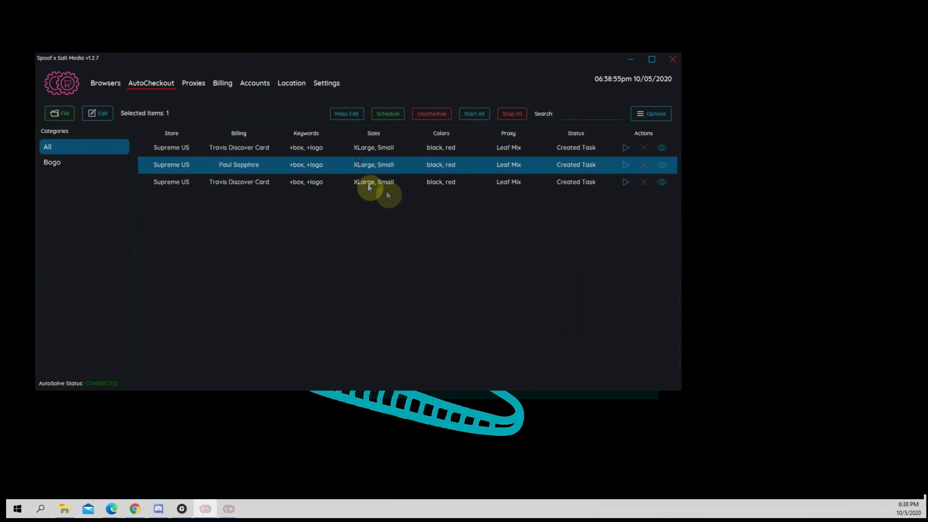
pyautogui.click(652, 114)
pyautogui.click(98, 113)
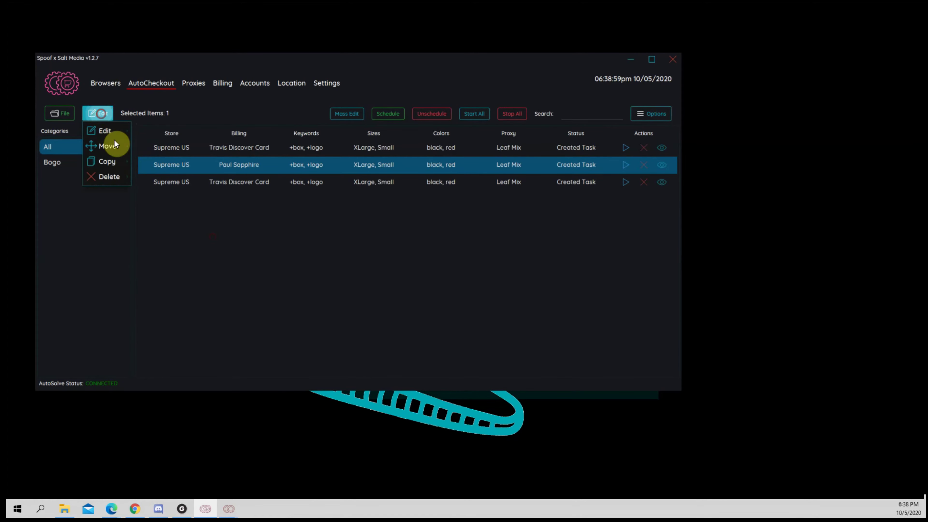
pyautogui.moveTo(111, 163)
pyautogui.moveTo(113, 131)
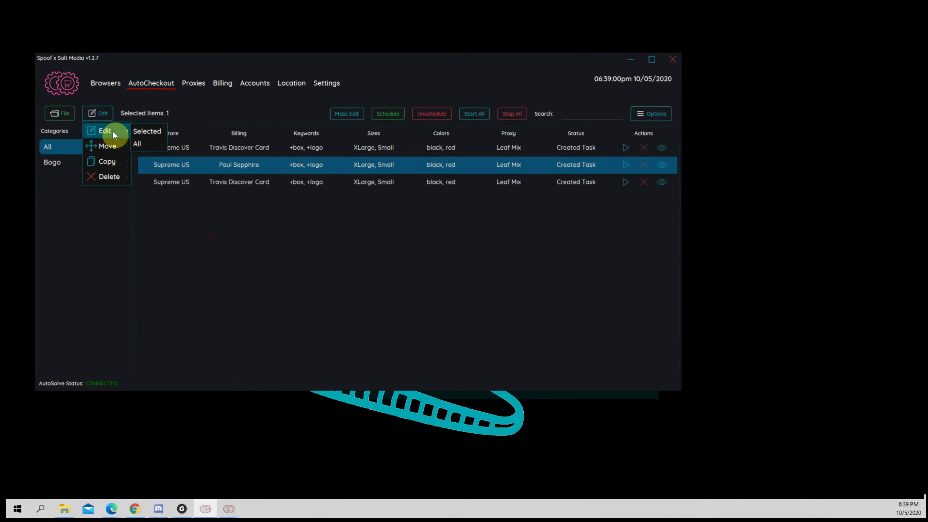
pyautogui.click(146, 130)
pyautogui.click(241, 186)
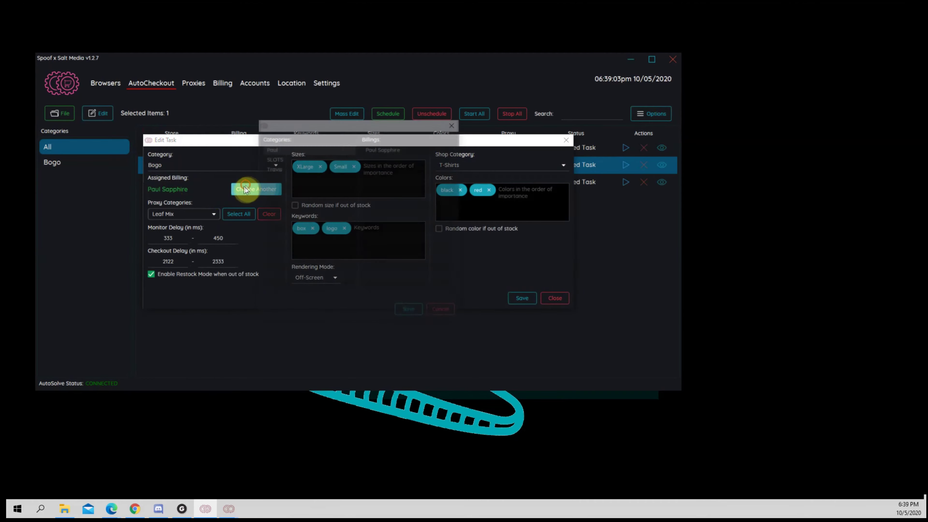
pyautogui.click(279, 167)
pyautogui.click(289, 161)
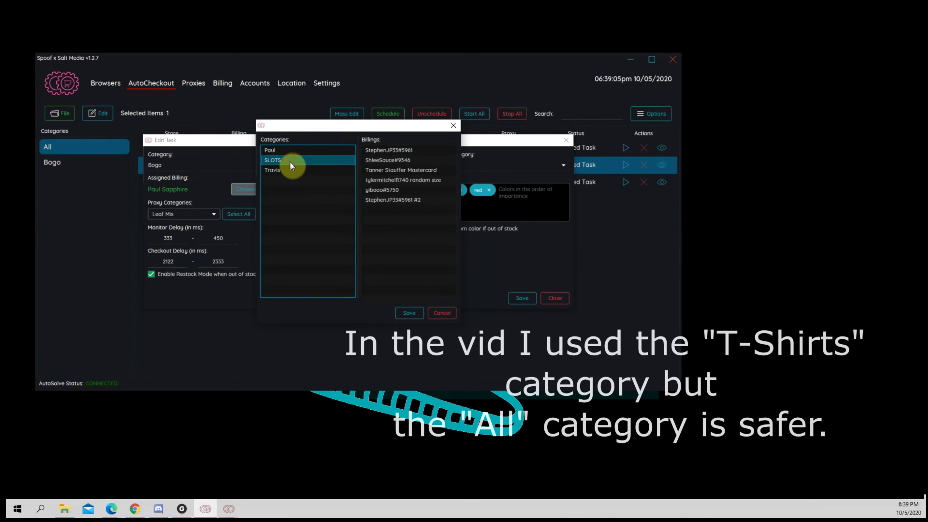
pyautogui.click(293, 166)
pyautogui.click(387, 151)
pyautogui.click(408, 311)
pyautogui.click(510, 298)
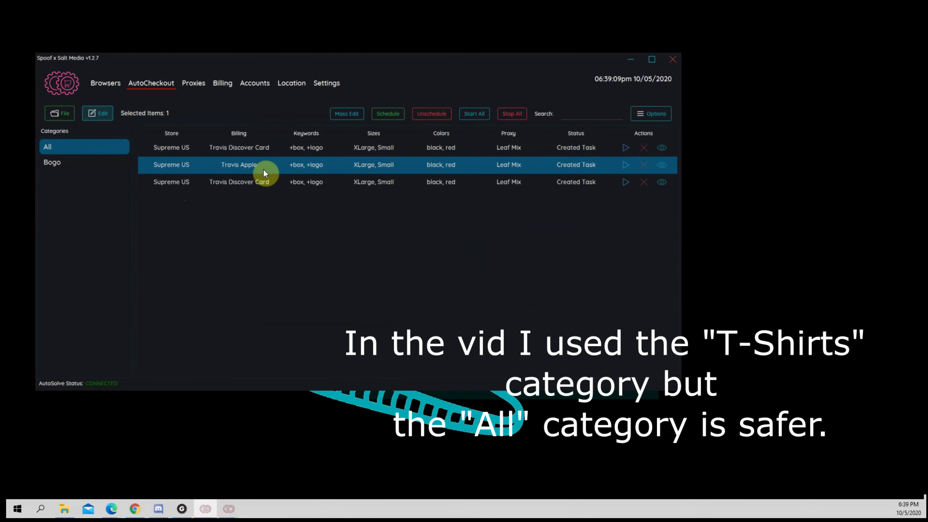
# Step: Edit the first task in the list to use the Sapphire billing profile from the first billing category, and save it
pyautogui.click(266, 179)
pyautogui.click(278, 148)
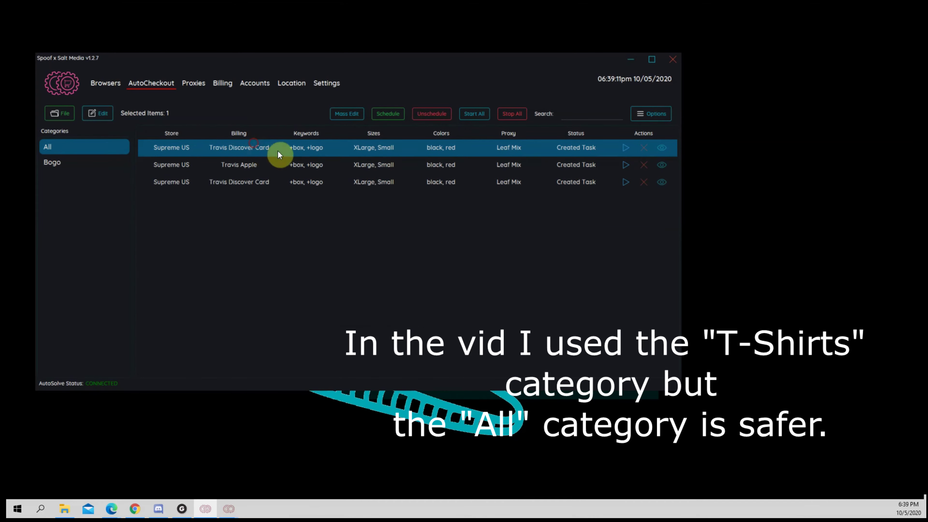
pyautogui.click(96, 113)
pyautogui.moveTo(108, 152)
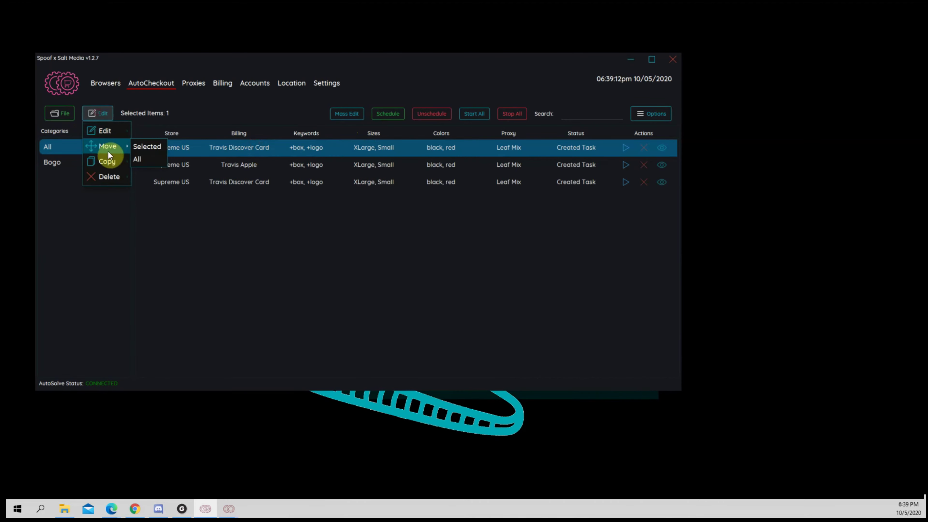
pyautogui.click(103, 132)
pyautogui.click(237, 187)
pyautogui.click(380, 150)
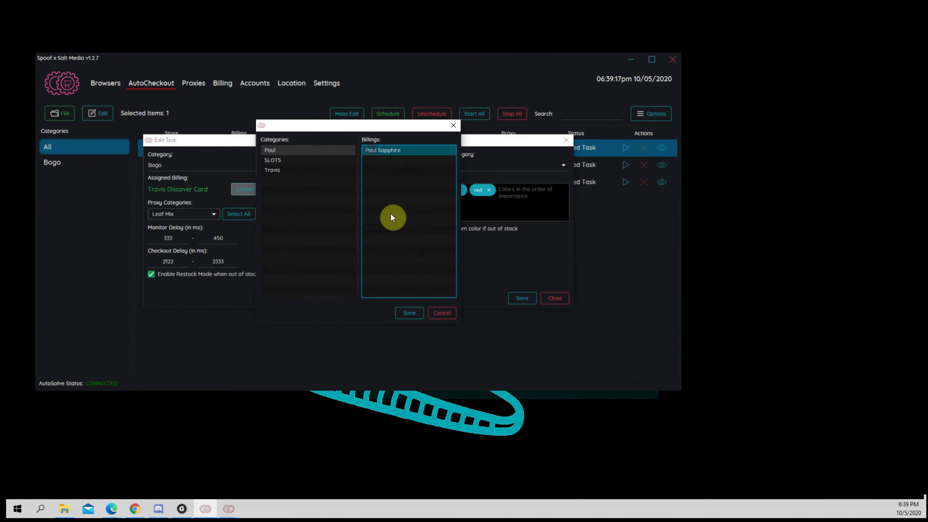
pyautogui.click(403, 310)
pyautogui.click(515, 299)
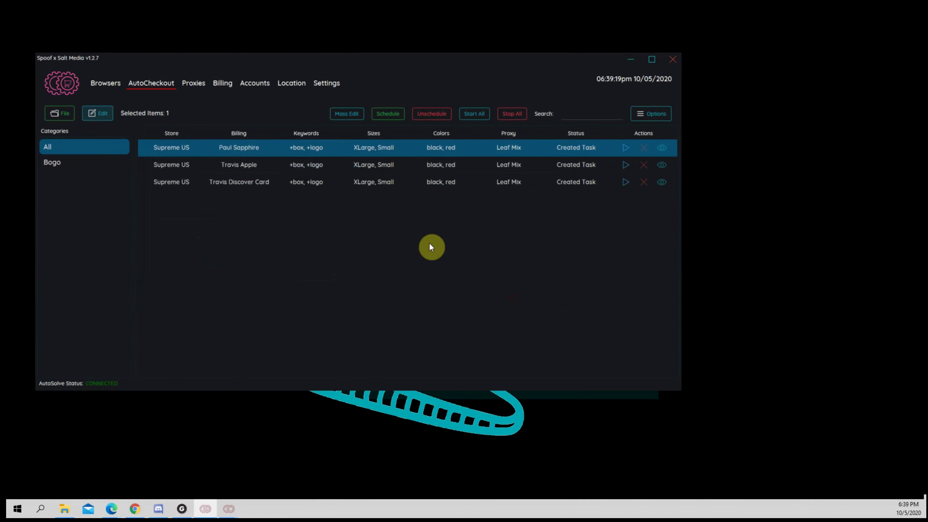
pyautogui.click(253, 182)
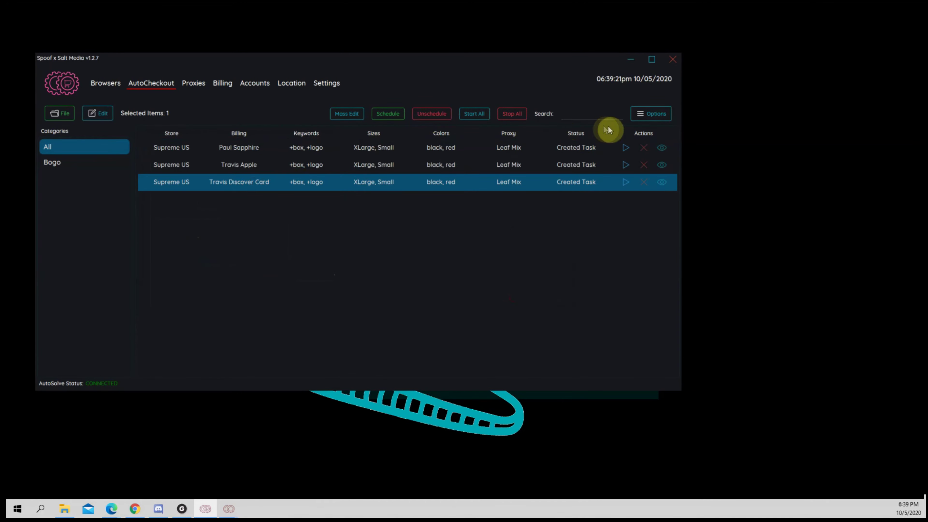
# Step: Edit the third task in the list to use the Mastercard billing profile from the SLOTS billing category, and save it
pyautogui.click(97, 113)
pyautogui.moveTo(109, 129)
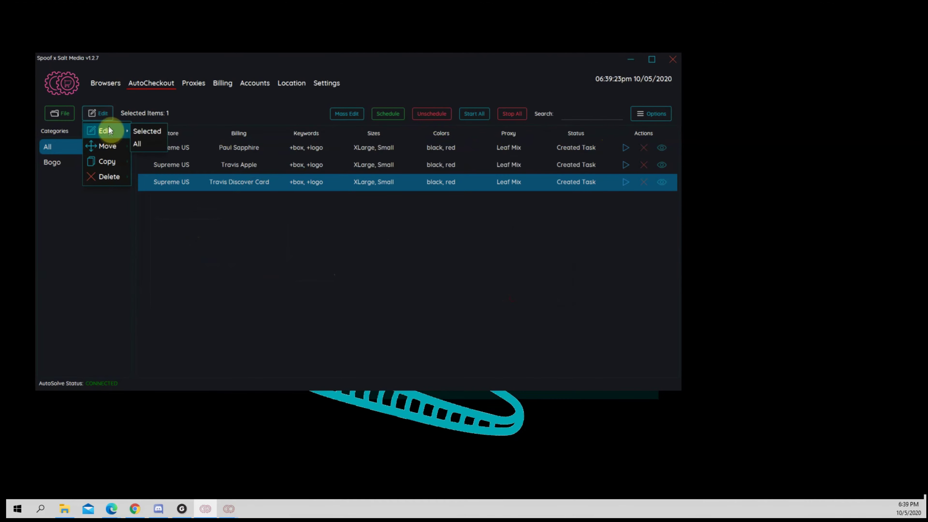
pyautogui.click(154, 131)
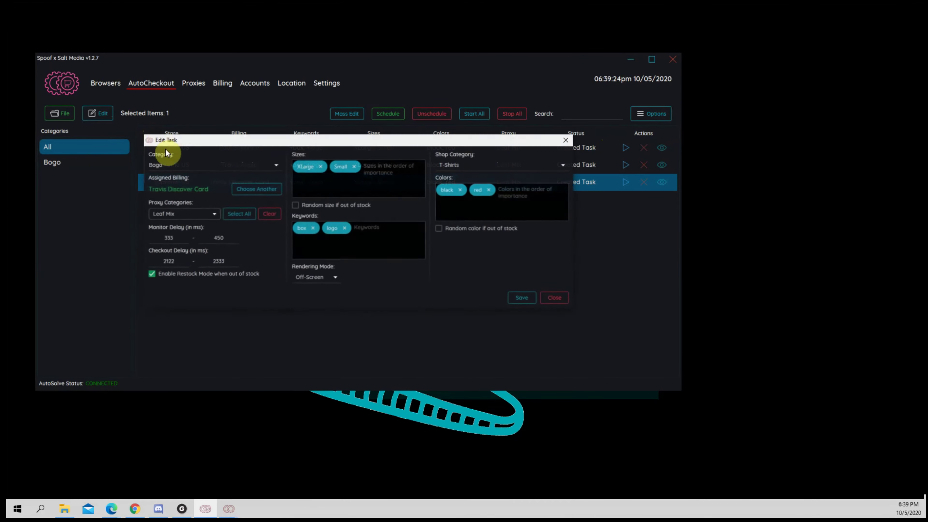
pyautogui.click(243, 189)
pyautogui.click(290, 160)
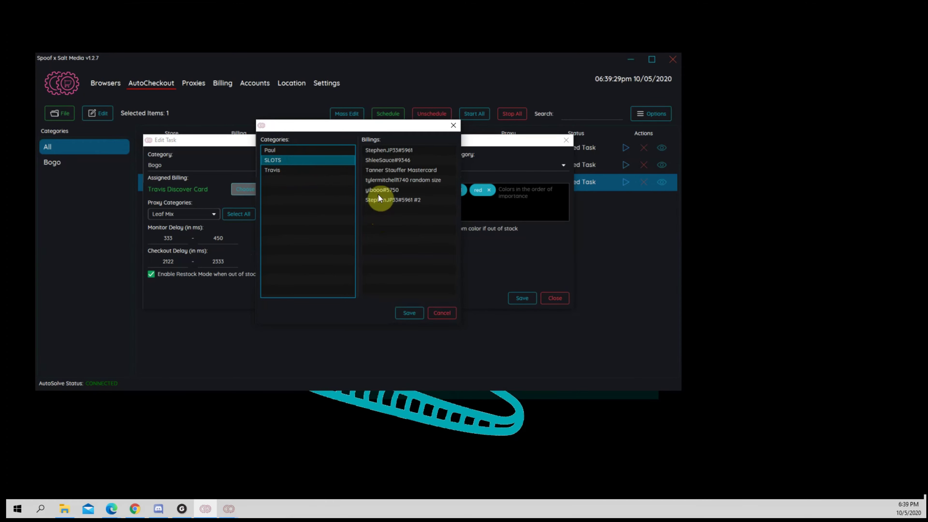
pyautogui.click(388, 171)
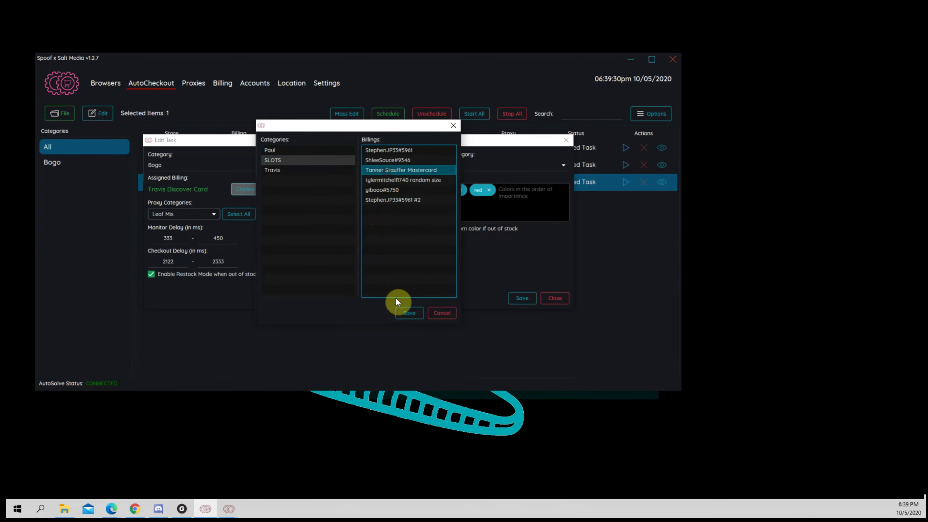
pyautogui.click(404, 311)
pyautogui.click(515, 298)
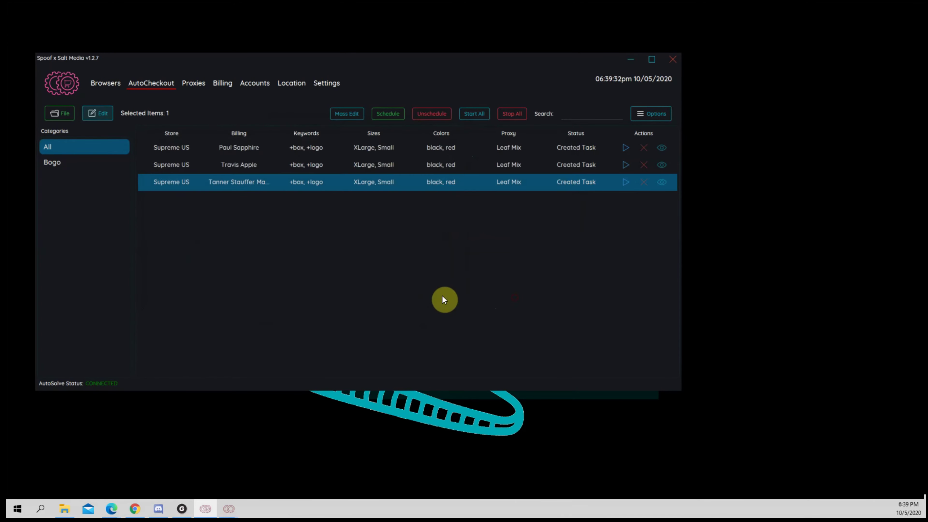
# Step: Start each of the three Supreme US tasks individually and check the status of each one
pyautogui.click(341, 165)
pyautogui.click(342, 147)
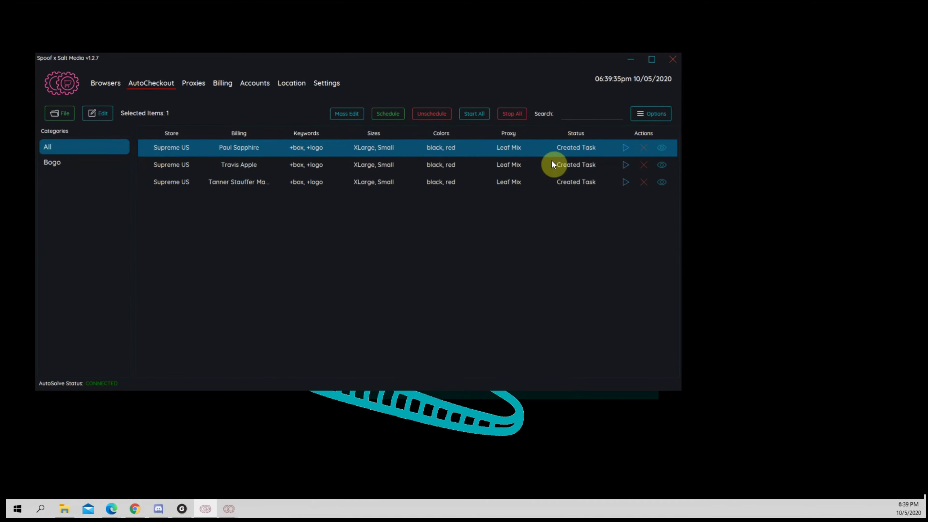
pyautogui.click(622, 150)
pyautogui.click(627, 167)
pyautogui.click(624, 182)
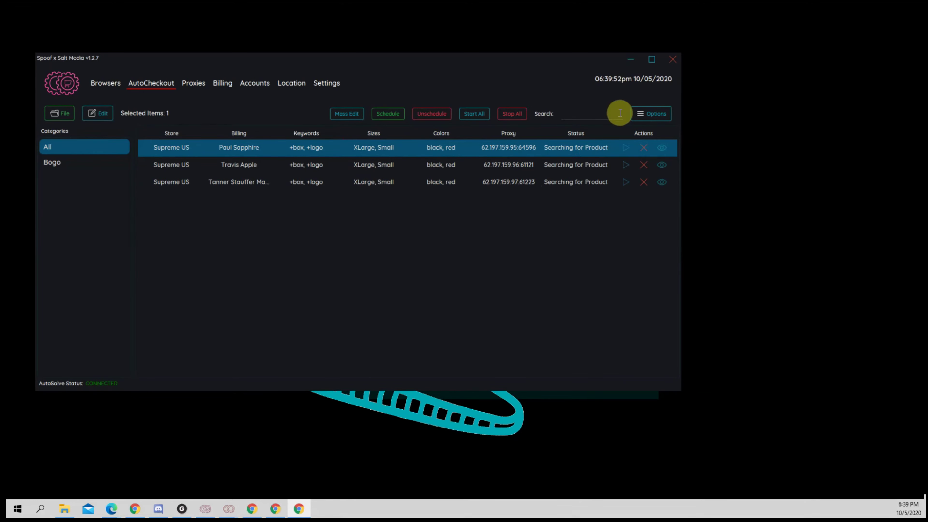
pyautogui.moveTo(570, 65); pyautogui.dragTo(626, 88)
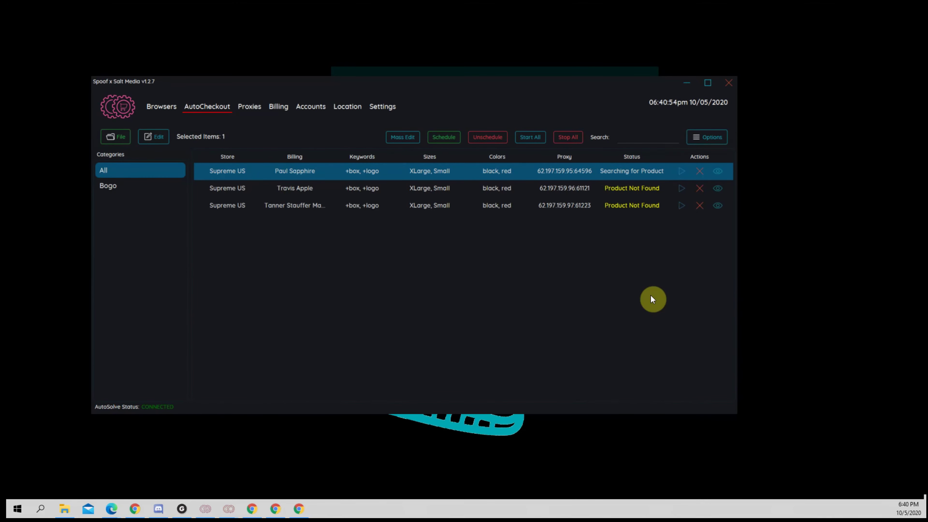
pyautogui.click(617, 210)
pyautogui.click(610, 191)
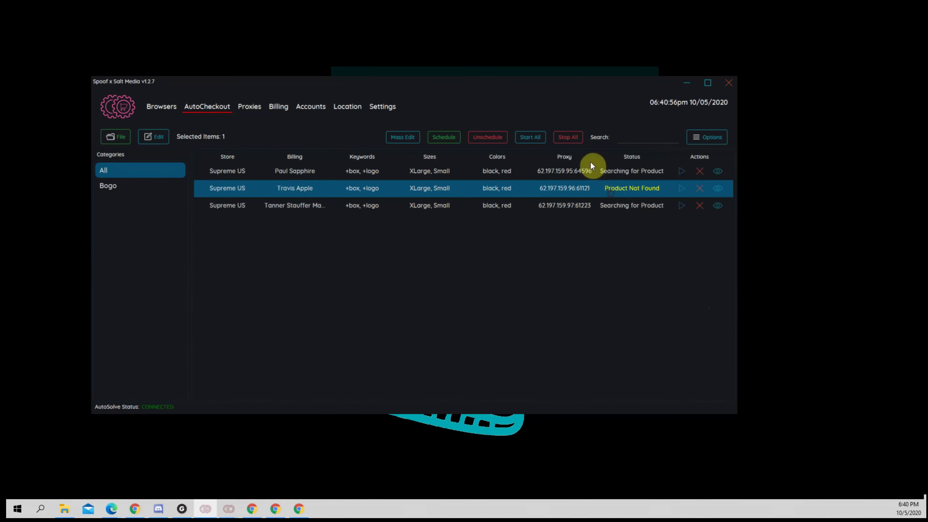
pyautogui.click(590, 166)
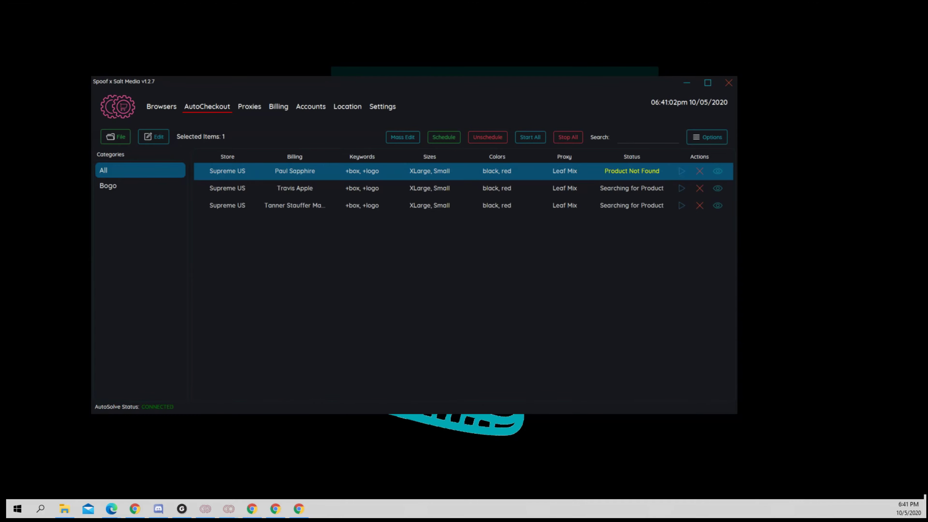
# Step: Inspect the CPU usage of the Phantom process in Task Manager, and close the Phantom application
pyautogui.hotkey('ctrl', 'shift', 'Escape')
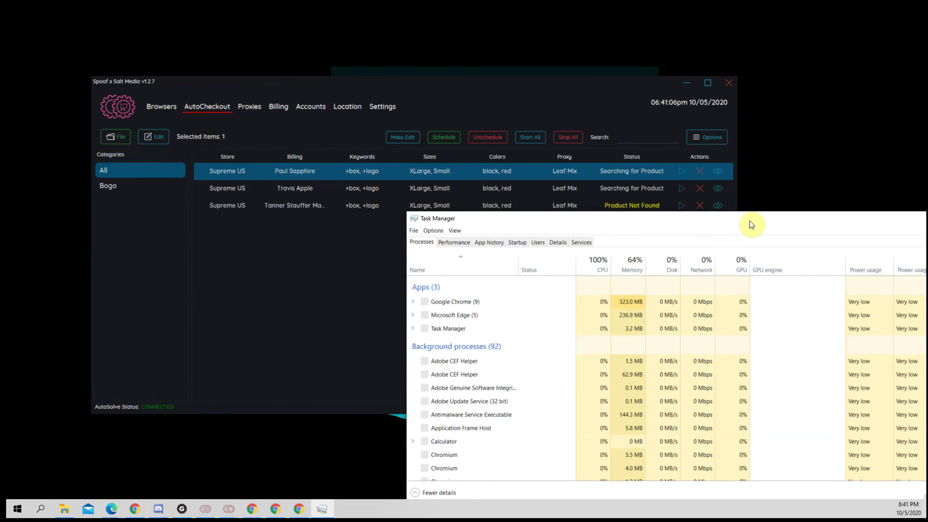
pyautogui.moveTo(750, 221); pyautogui.dragTo(550, 168)
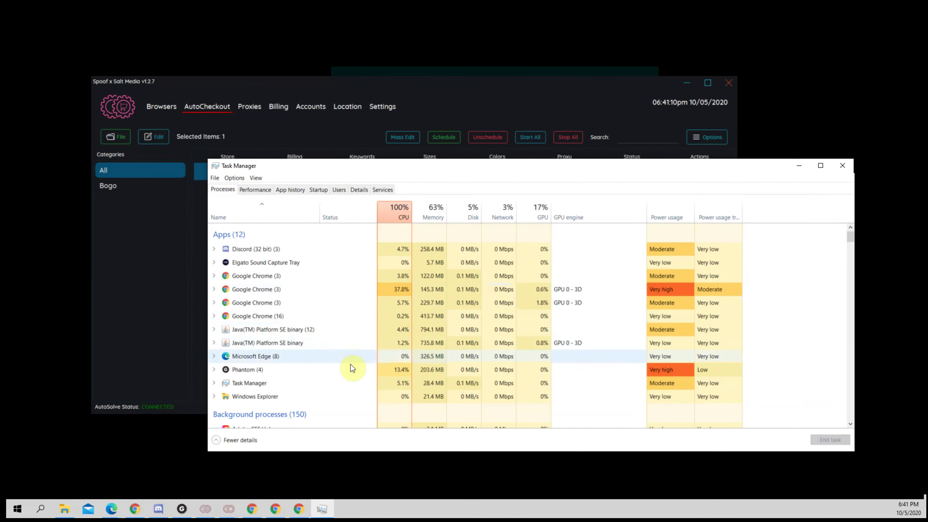
pyautogui.click(605, 366)
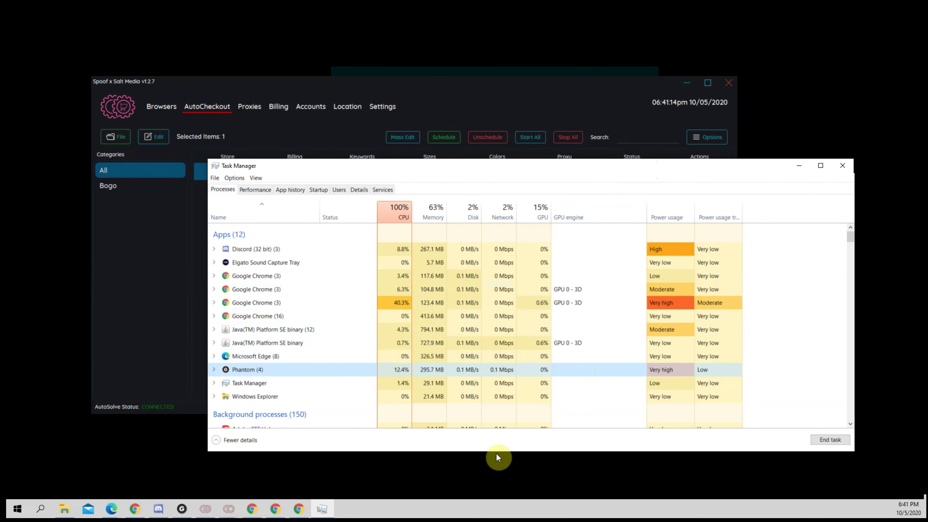
pyautogui.click(182, 508)
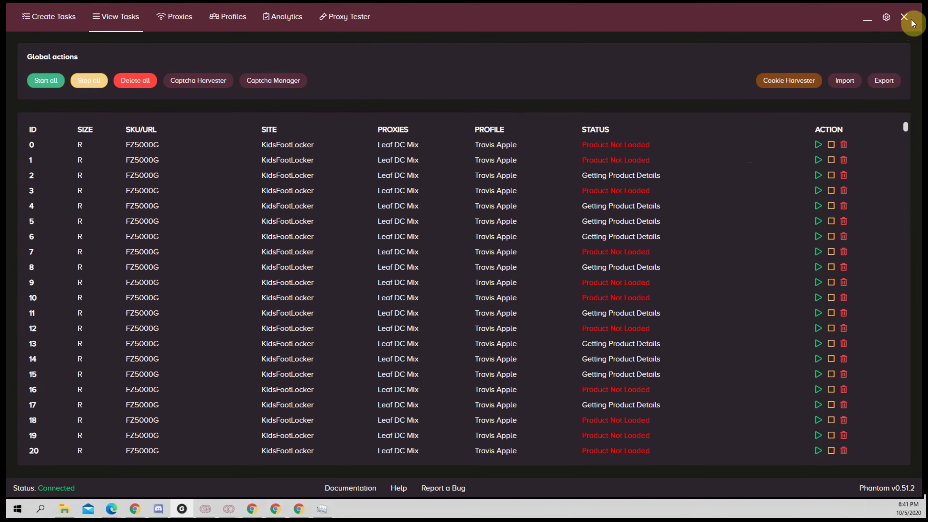
pyautogui.click(903, 19)
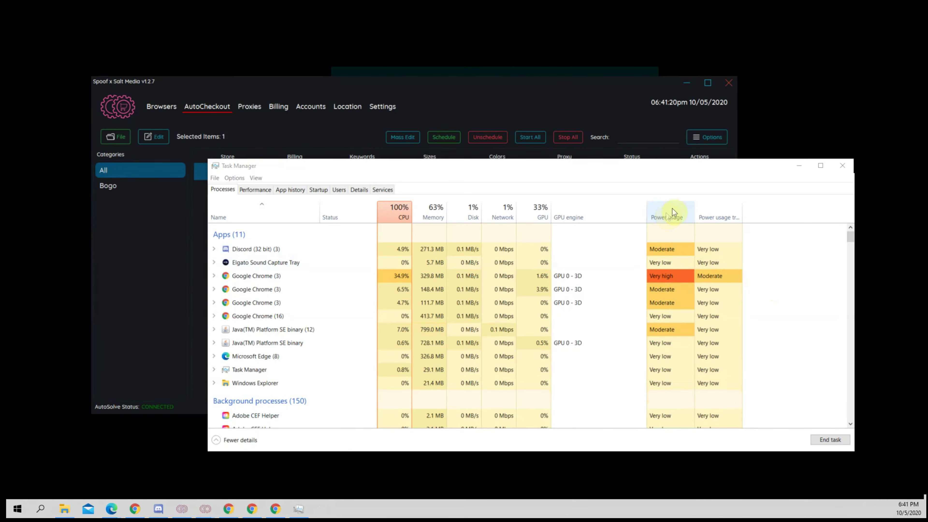